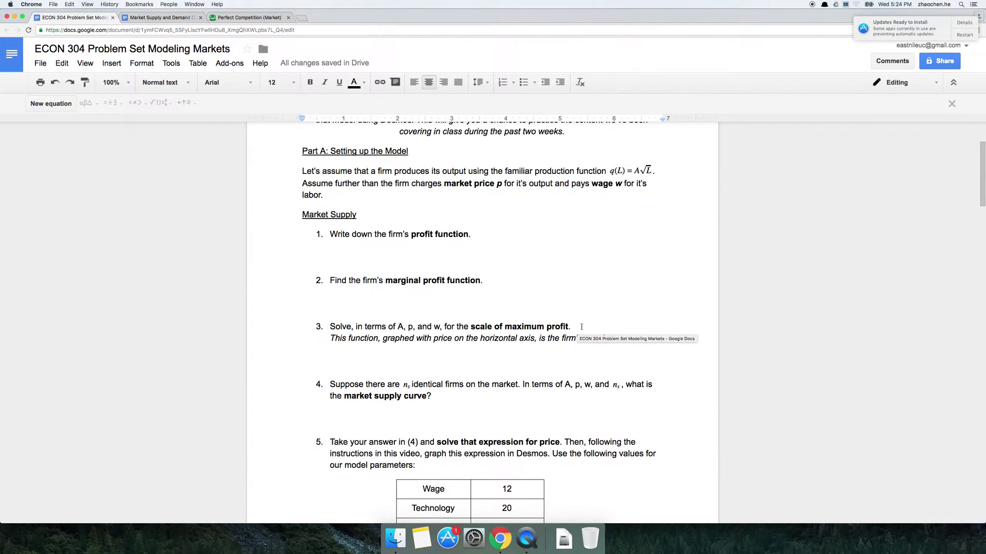
Review the problem set questions, then bring up the 'Market Supply and Demand Curves for Video' document
{"action": "left_click", "coordinate": [704, 372]}
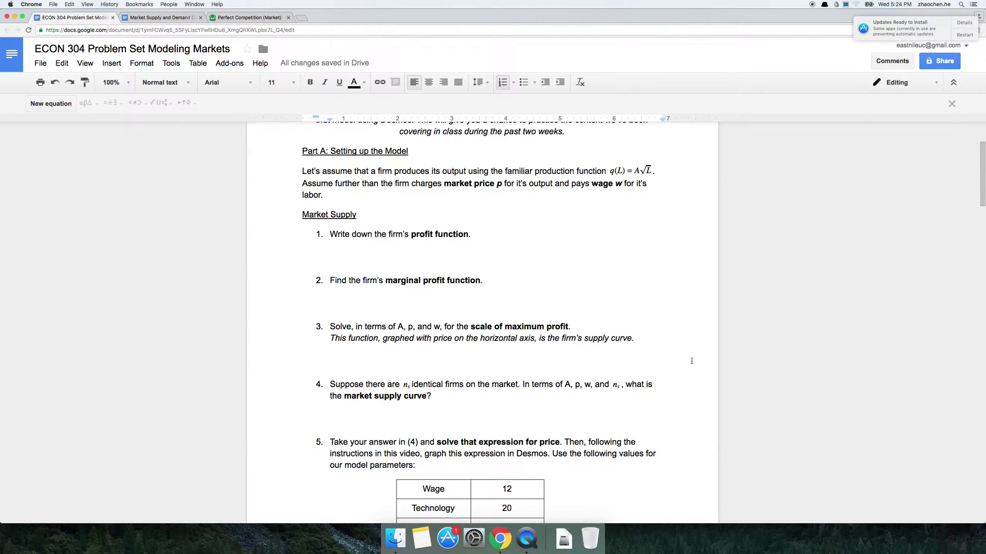
{"action": "scroll", "coordinate": [684, 359], "scroll_direction": "up", "scroll_amount": 2}
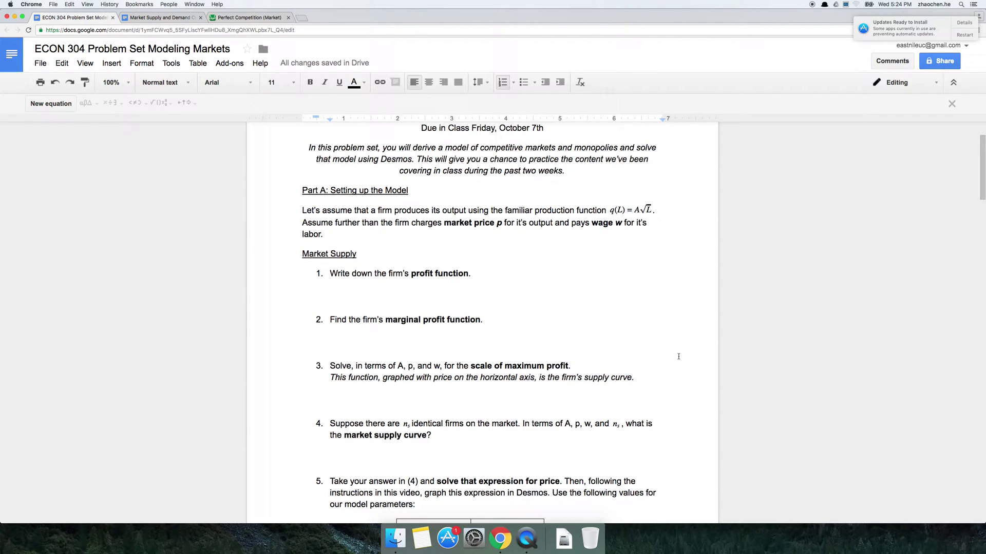
{"action": "scroll", "coordinate": [678, 357], "scroll_direction": "up", "scroll_amount": 2}
{"action": "scroll", "coordinate": [675, 357], "scroll_direction": "down", "scroll_amount": 3}
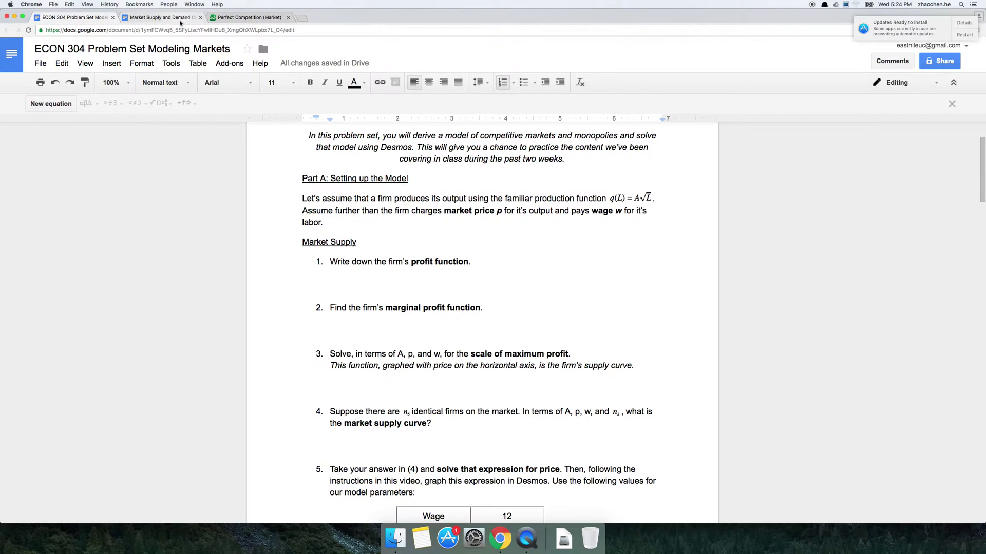
{"action": "left_click", "coordinate": [156, 17]}
{"action": "scroll", "coordinate": [507, 327], "scroll_direction": "up", "scroll_amount": 2}
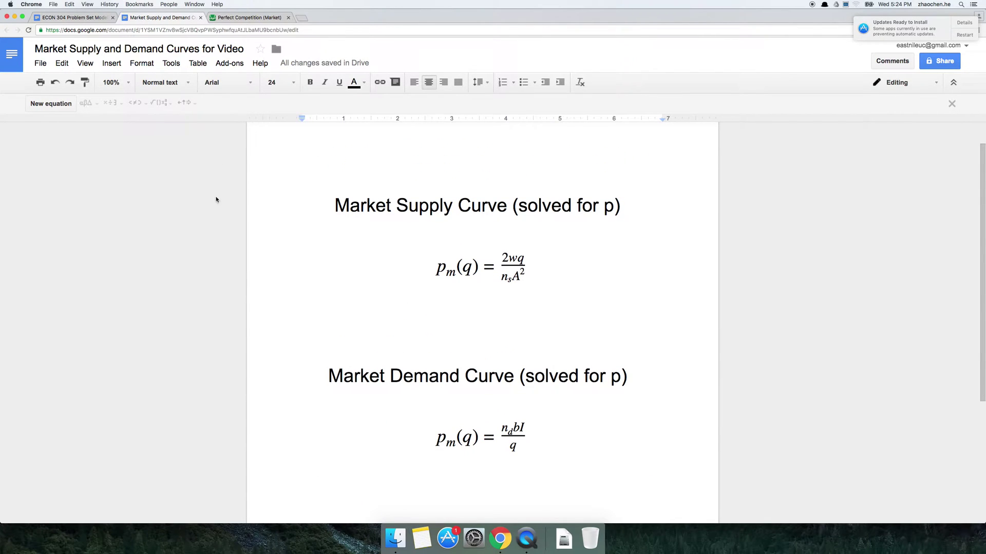
On the Perfect Competition (Market) graph, trace the curves and label their intersection point
{"action": "left_click", "coordinate": [250, 18]}
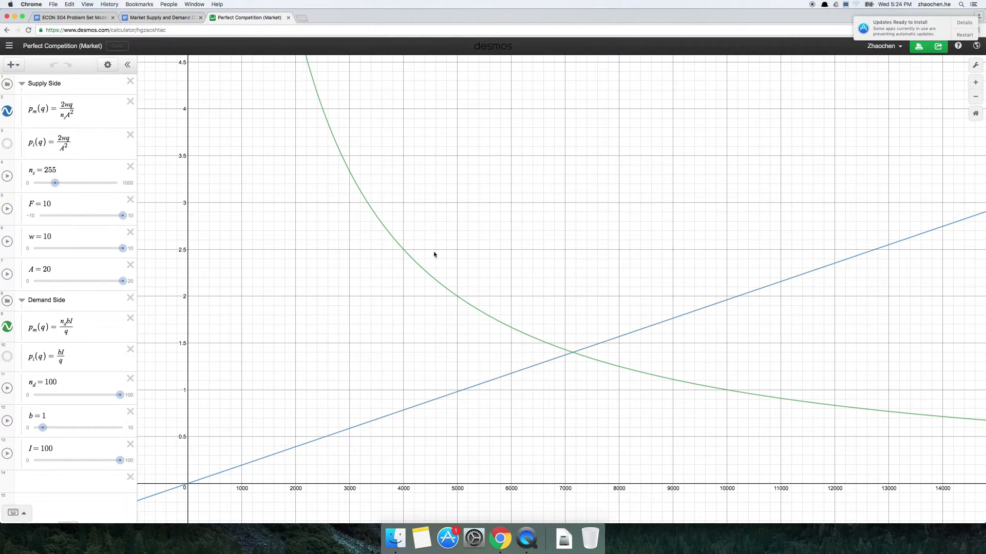
{"action": "mouse_move", "coordinate": [354, 178]}
{"action": "left_mouse_down"}
{"action": "mouse_move", "coordinate": [716, 414]}
{"action": "mouse_move", "coordinate": [273, 158]}
{"action": "left_mouse_up"}
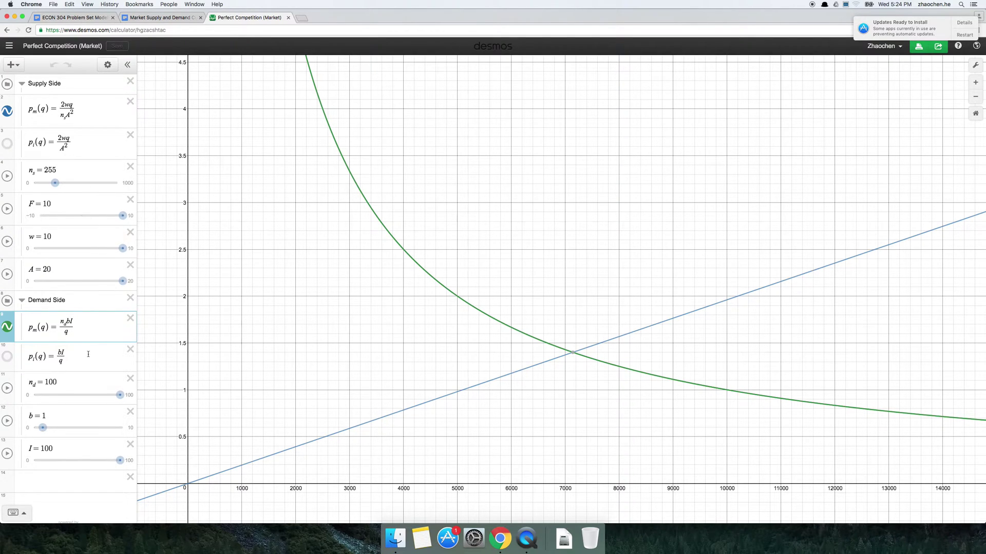
{"action": "left_click", "coordinate": [588, 351]}
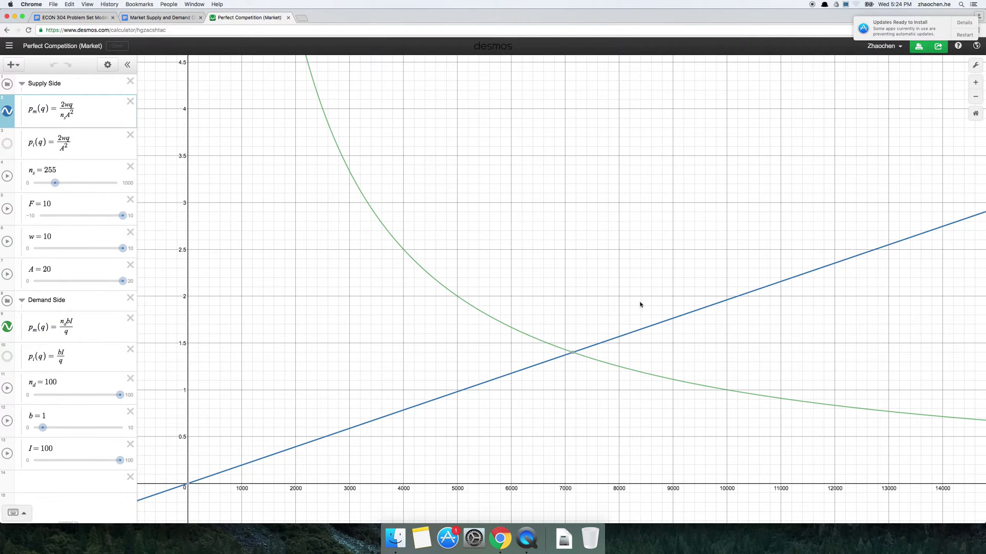
{"action": "left_click_drag", "start_coordinate": [381, 237], "coordinate": [359, 191]}
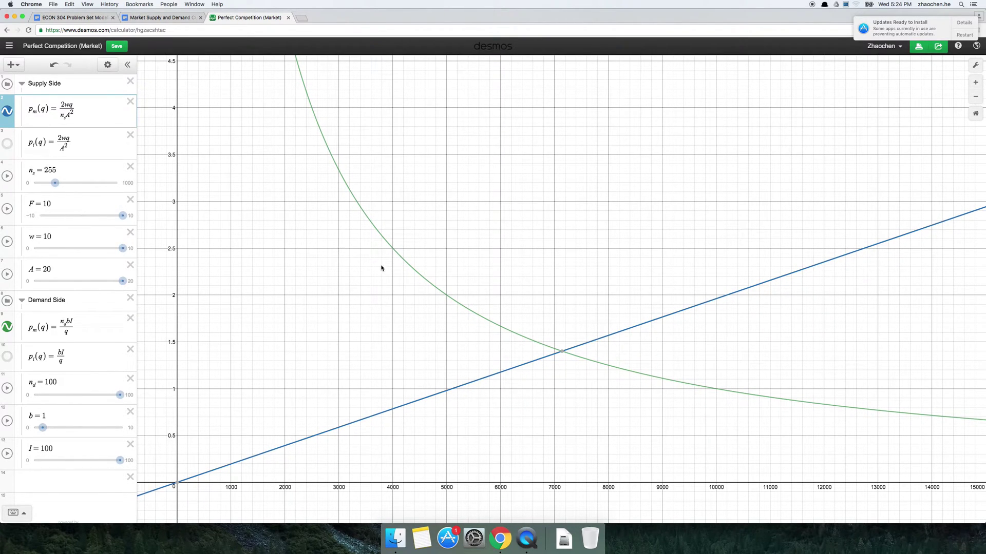
{"action": "left_click", "coordinate": [564, 352]}
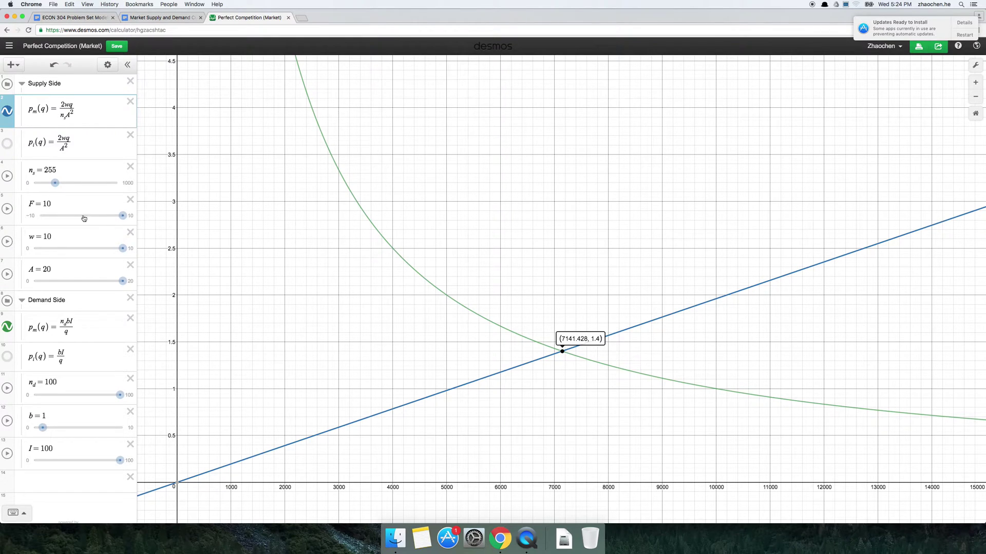
Drag n_s to 210 and n_d to 43, moving equilibrium to (4249.706, 1.012)
{"action": "mouse_move", "coordinate": [61, 185]}
{"action": "left_mouse_down"}
{"action": "mouse_move", "coordinate": [77, 184]}
{"action": "mouse_move", "coordinate": [51, 185]}
{"action": "left_mouse_up"}
{"action": "mouse_move", "coordinate": [122, 254]}
{"action": "left_mouse_down"}
{"action": "mouse_move", "coordinate": [63, 249]}
{"action": "mouse_move", "coordinate": [122, 250]}
{"action": "left_mouse_up"}
{"action": "left_click_drag", "start_coordinate": [121, 401], "coordinate": [71, 402]}
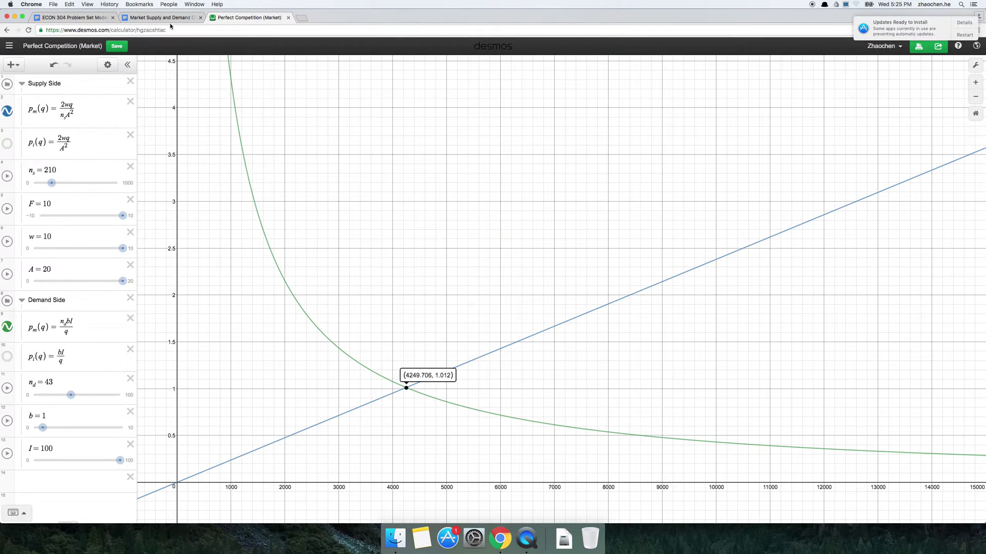
{"action": "left_click", "coordinate": [71, 18]}
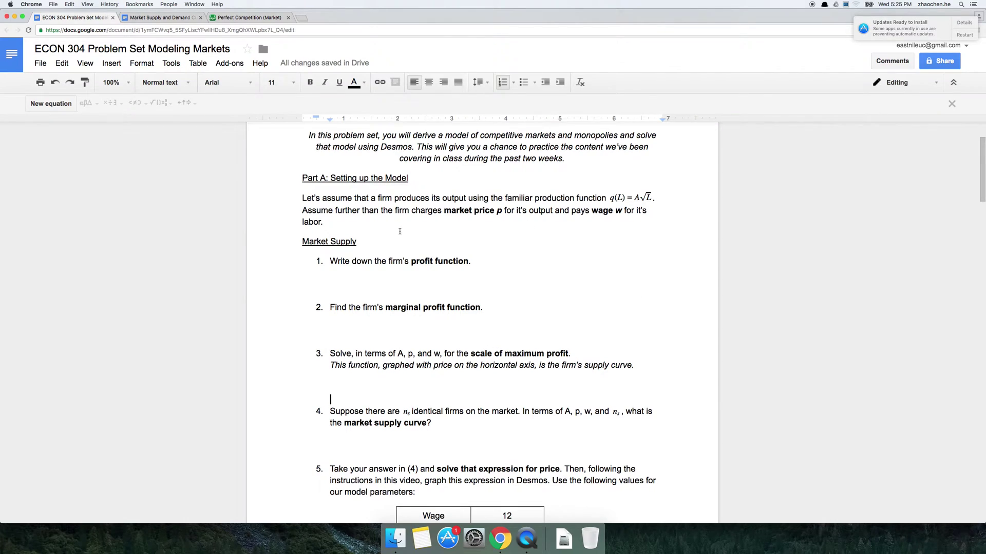
Reopen the curves document and highlight both curve headings with their equations
{"action": "scroll", "coordinate": [400, 232], "scroll_direction": "down", "scroll_amount": 1}
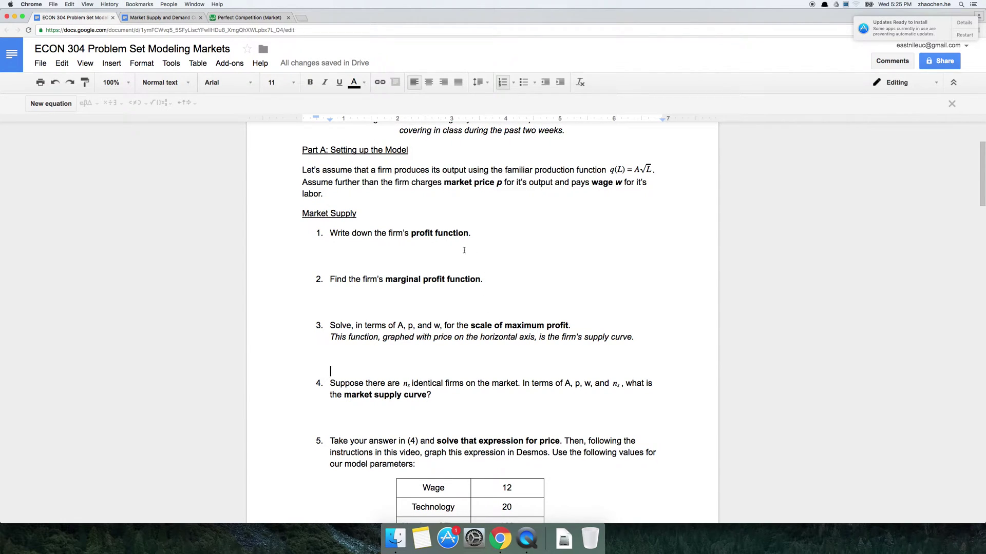
{"action": "left_click", "coordinate": [267, 18]}
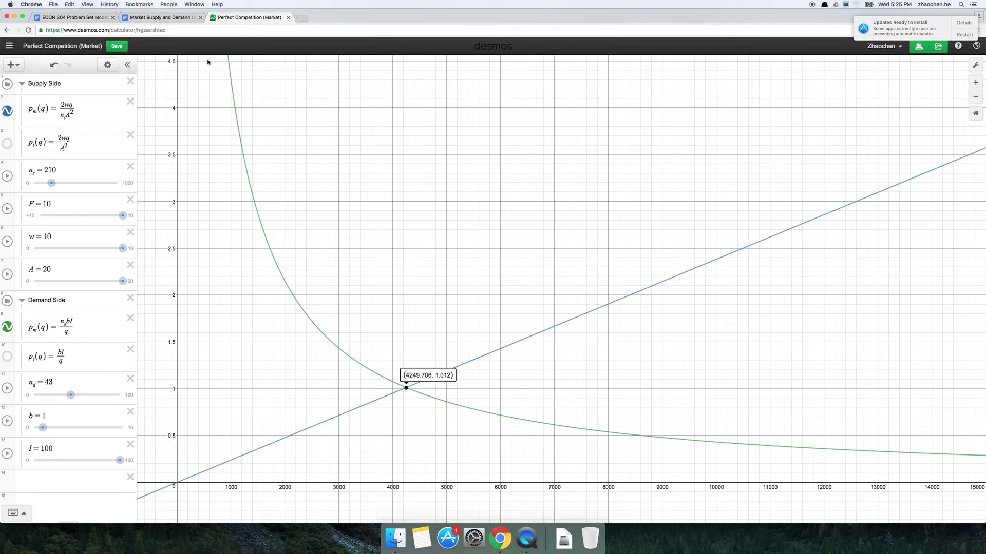
{"action": "left_click", "coordinate": [157, 18]}
{"action": "left_click_drag", "start_coordinate": [364, 205], "coordinate": [629, 441]}
Review the supply equation p_m(q) = 2wq/(n_sA²) and demand equation, then return to the Desmos graph
{"action": "left_click", "coordinate": [629, 441]}
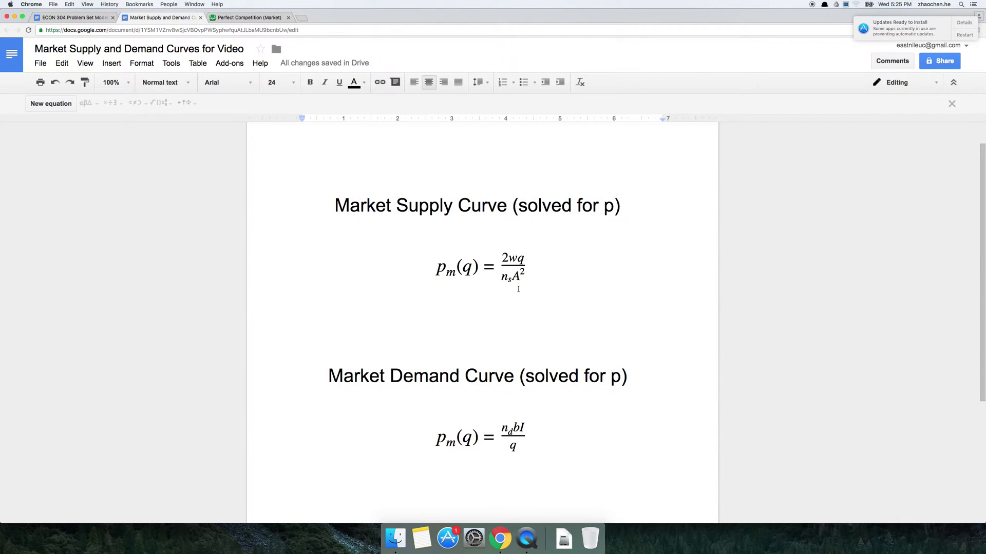
{"action": "left_click_drag", "start_coordinate": [351, 205], "coordinate": [620, 403]}
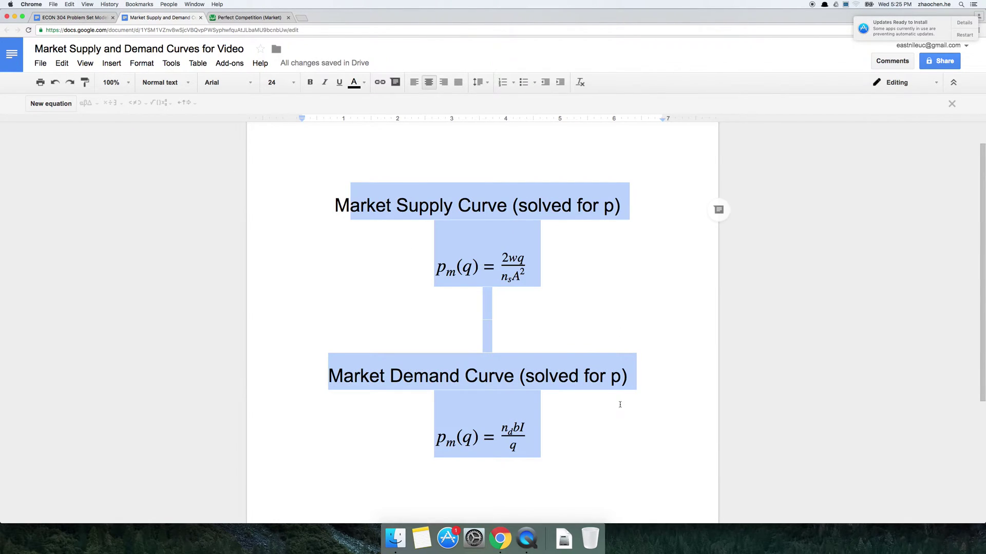
{"action": "left_click", "coordinate": [614, 419]}
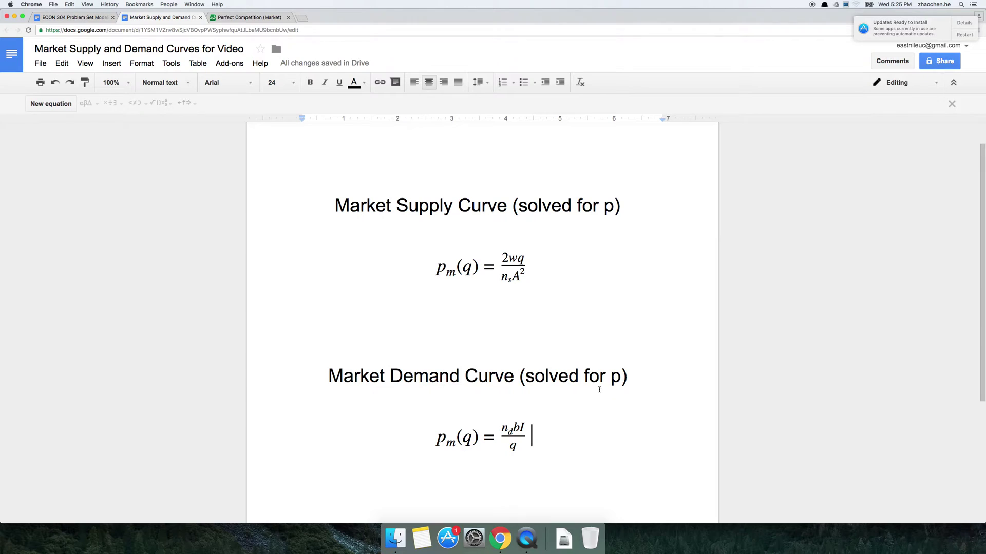
{"action": "double_click", "coordinate": [513, 267]}
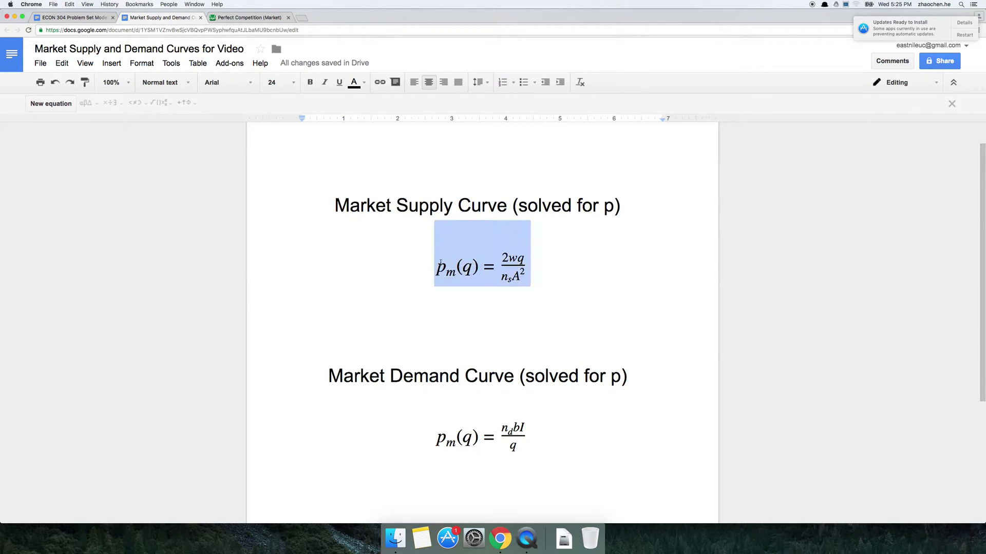
{"action": "left_click", "coordinate": [596, 274]}
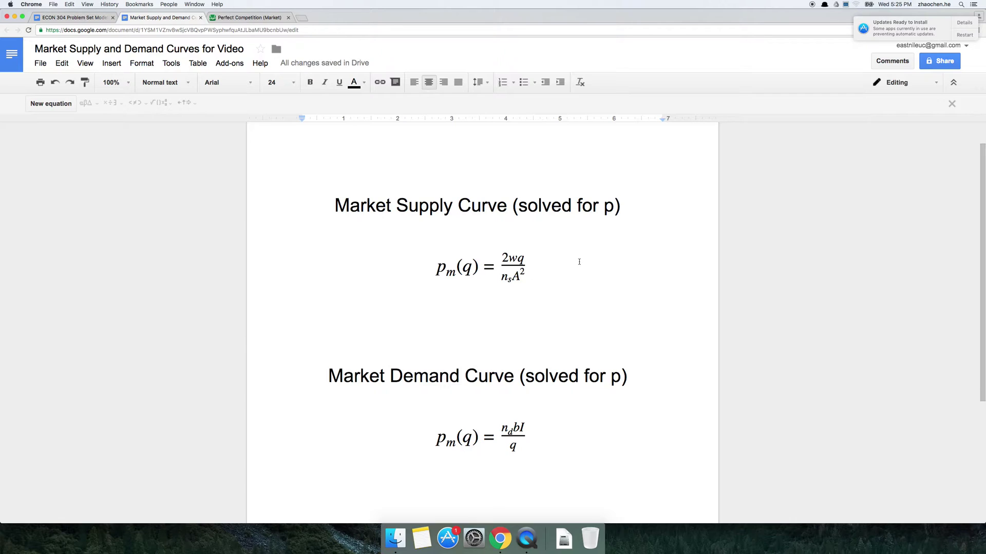
{"action": "left_click_drag", "start_coordinate": [563, 268], "coordinate": [442, 262]}
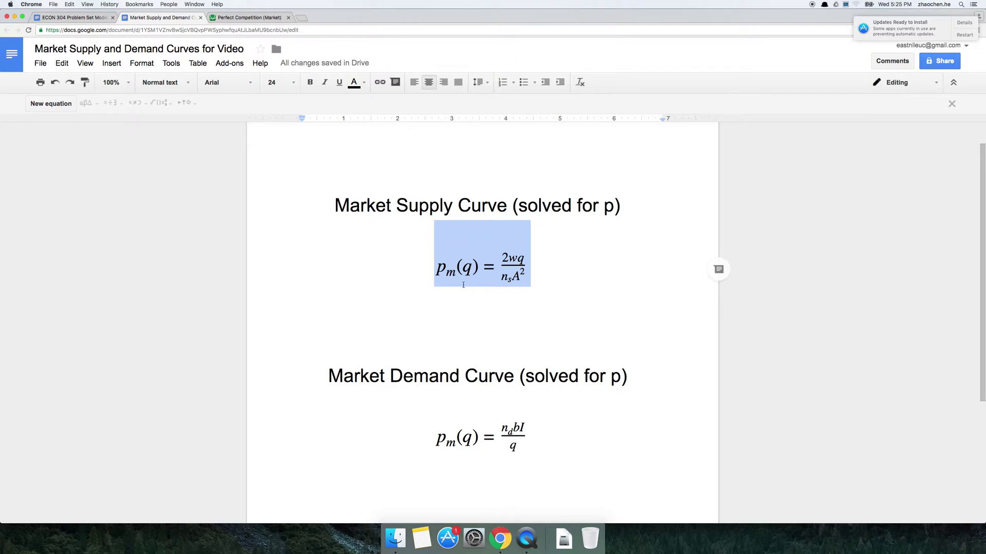
{"action": "left_click", "coordinate": [540, 278]}
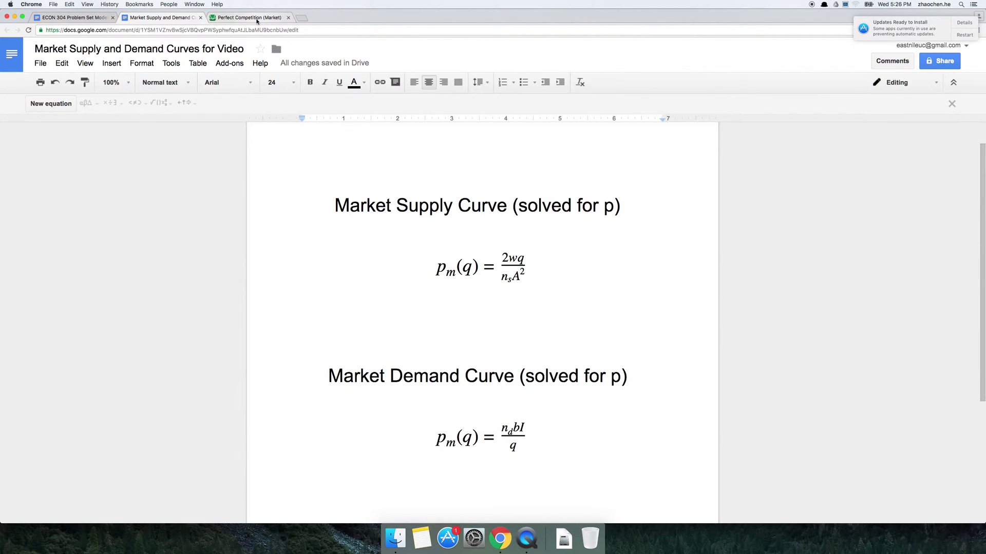
{"action": "left_click", "coordinate": [257, 21]}
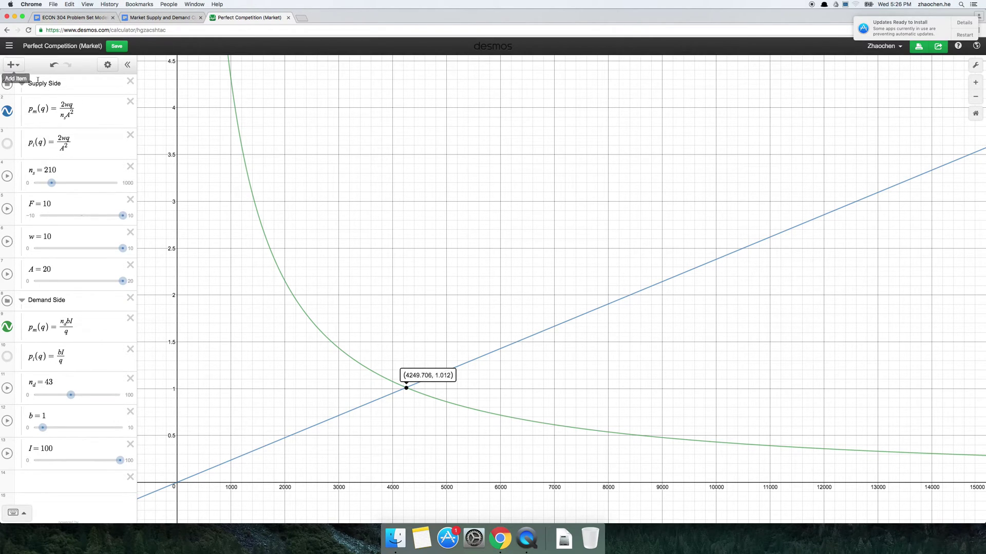
Start a new blank Desmos graph
{"action": "left_click", "coordinate": [20, 67]}
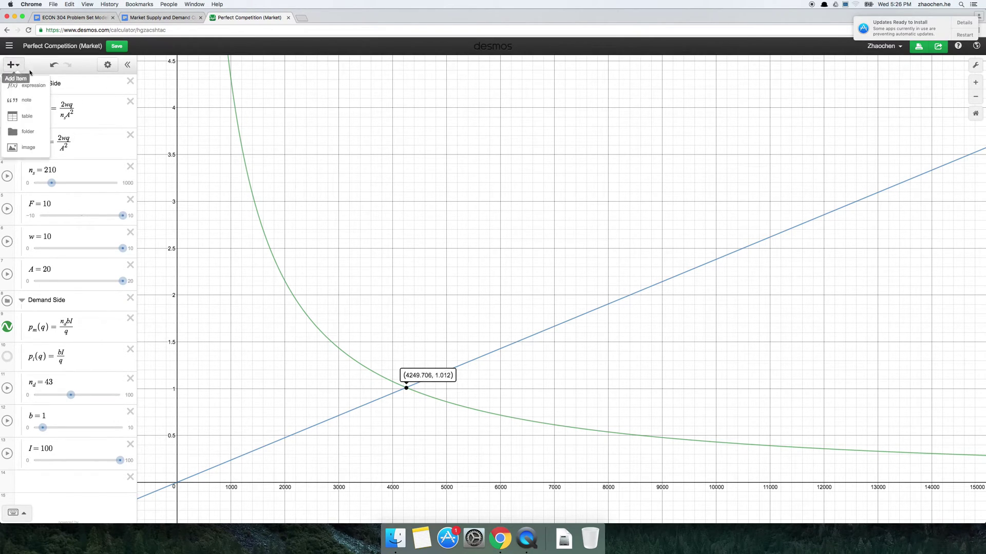
{"action": "left_click", "coordinate": [10, 45]}
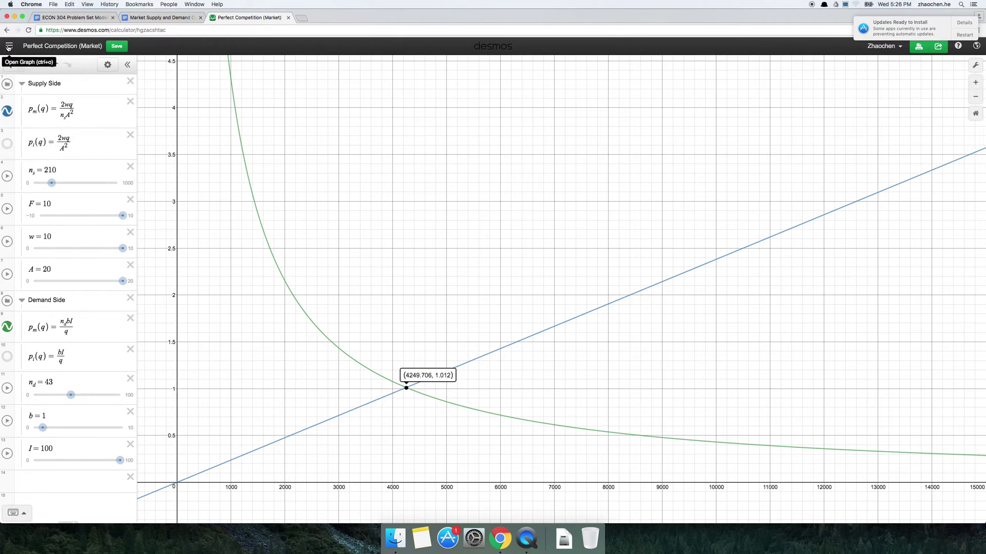
{"action": "left_click", "coordinate": [49, 69]}
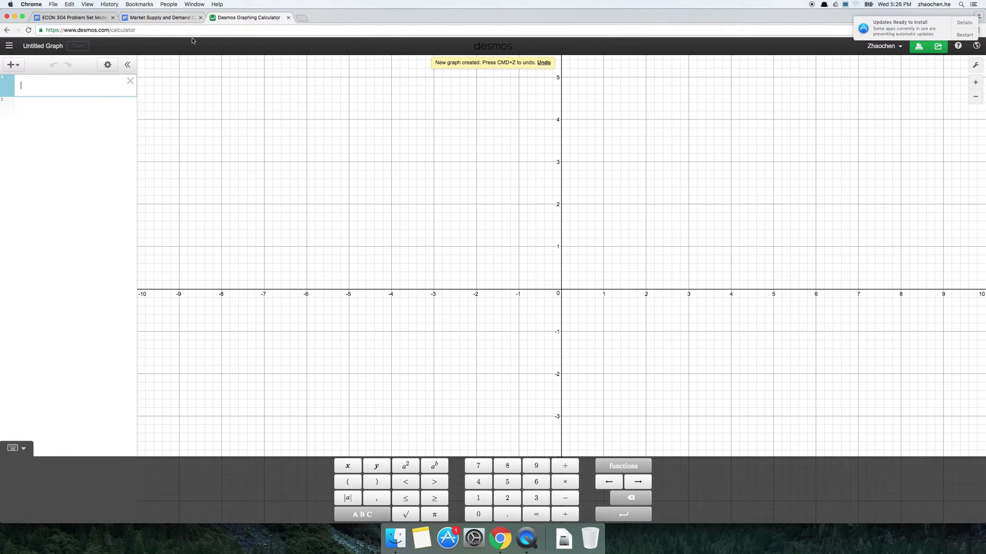
Add a folder named 'Market Supply' with an empty expression row inside it
{"action": "left_click", "coordinate": [21, 67]}
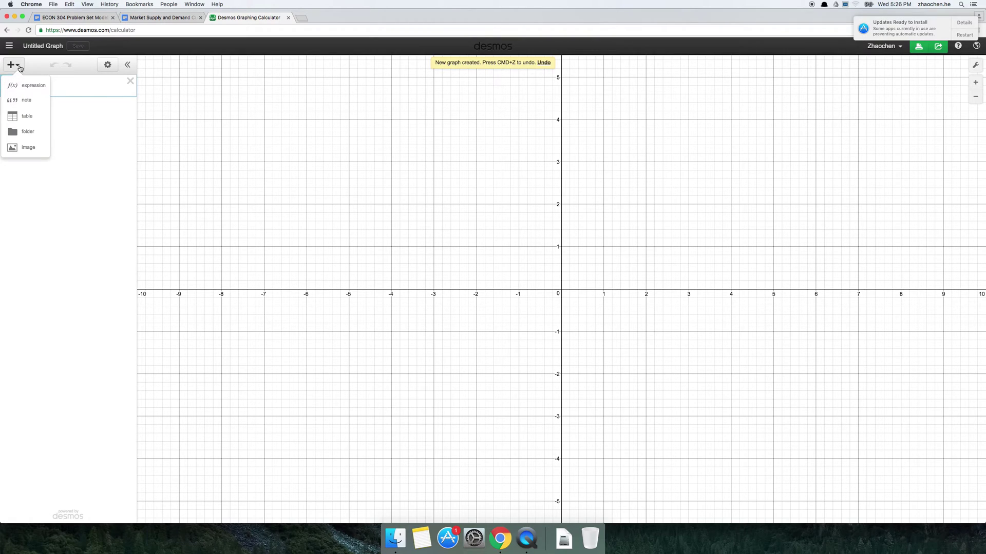
{"action": "left_click", "coordinate": [25, 132]}
{"action": "type", "text": "Market Supply"}
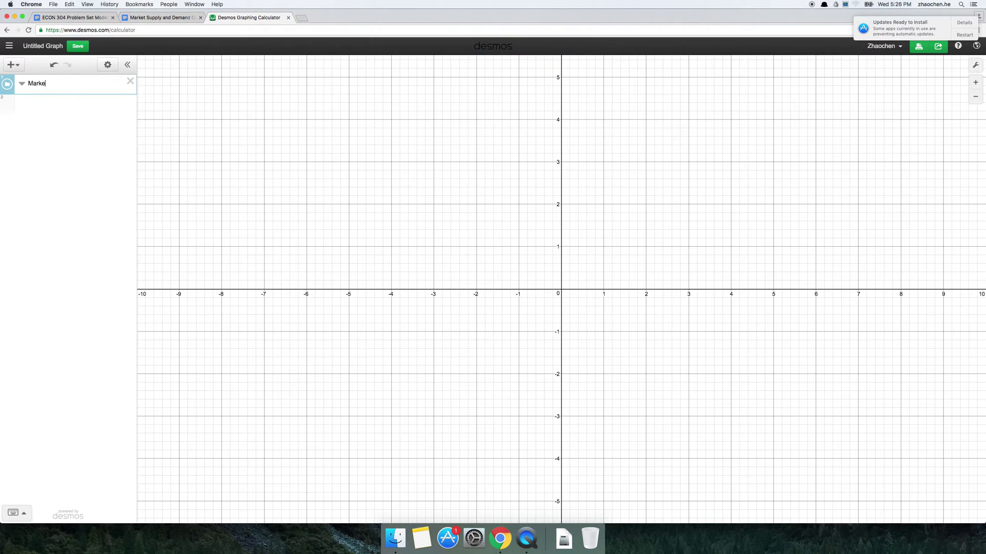
{"action": "left_click", "coordinate": [67, 108]}
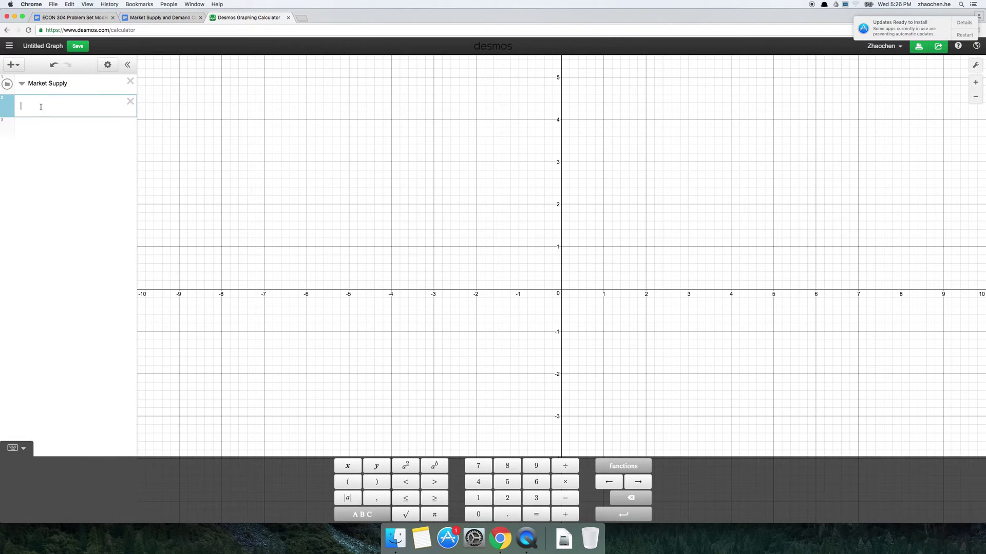
{"action": "left_click", "coordinate": [7, 108]}
{"action": "mouse_move", "coordinate": [7, 107]}
{"action": "left_mouse_down"}
{"action": "mouse_move", "coordinate": [2, 116]}
{"action": "mouse_move", "coordinate": [33, 109]}
{"action": "mouse_move", "coordinate": [5, 106]}
{"action": "mouse_move", "coordinate": [21, 104]}
{"action": "left_mouse_up"}
{"action": "left_click", "coordinate": [24, 99]}
{"action": "left_click", "coordinate": [44, 107]}
Review the supply equation p_m(q) = 2wq/(n_sA²) in the curves document
{"action": "left_click", "coordinate": [167, 23]}
{"action": "left_click_drag", "start_coordinate": [551, 264], "coordinate": [402, 265]}
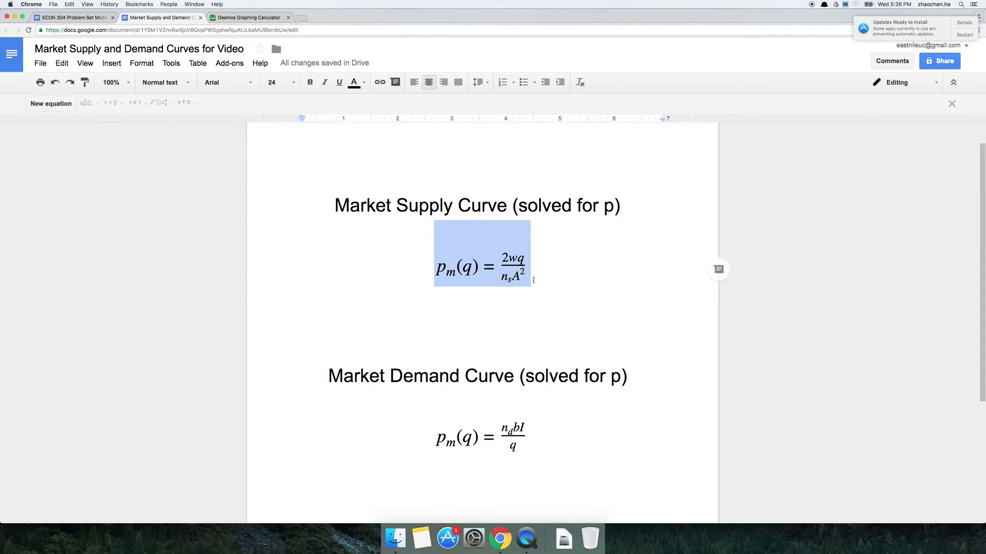
{"action": "left_click", "coordinate": [554, 283]}
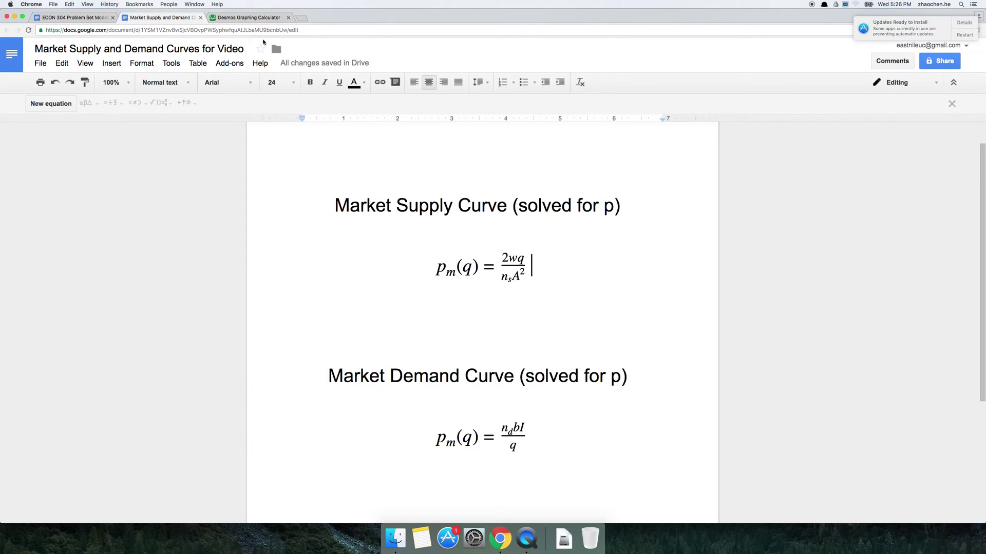
Enter the supply equation p_m(q) = 2wq/(n_s A^2), checking the document for its form
{"action": "left_click", "coordinate": [253, 18]}
{"action": "type", "text": "p_m"}
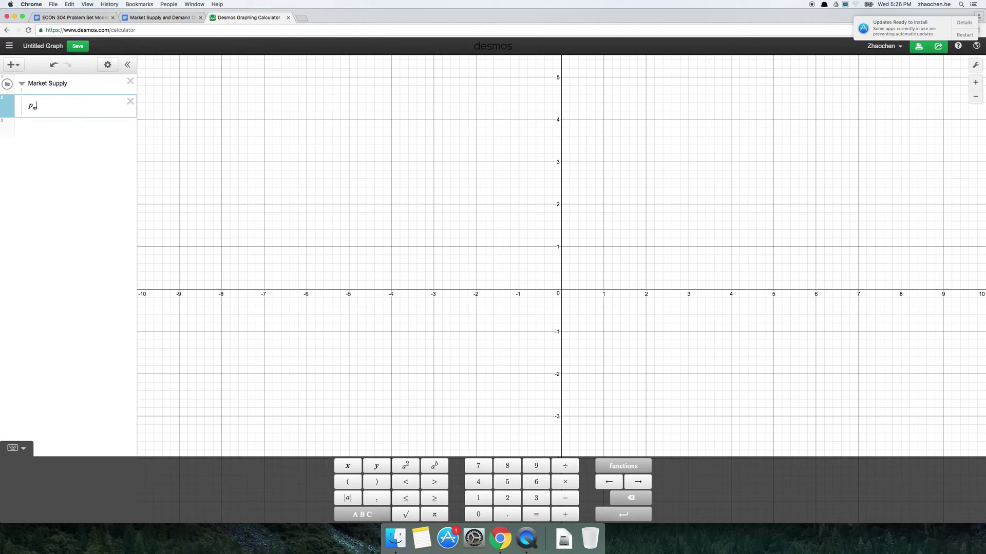
{"action": "type", "text": "(q) ="}
{"action": "left_click", "coordinate": [160, 18]}
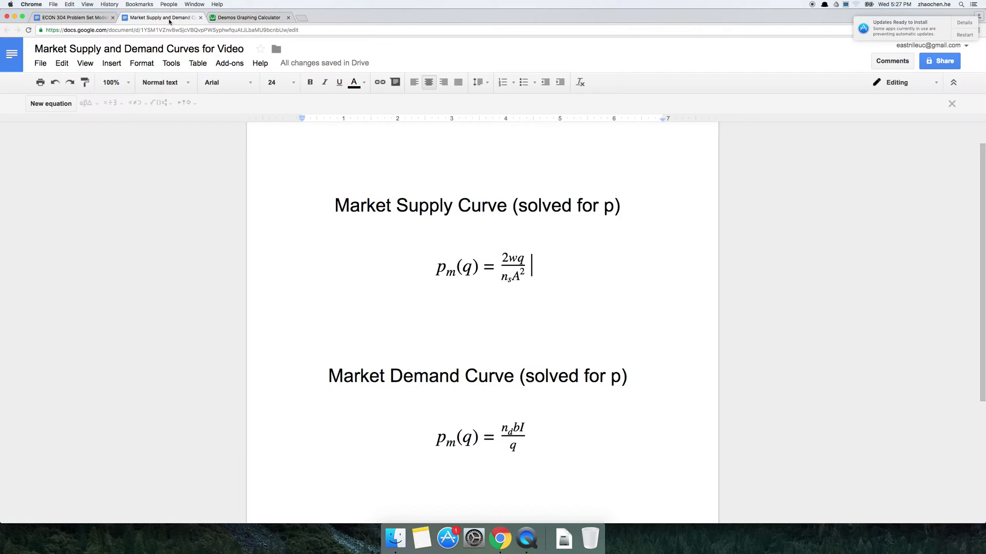
{"action": "left_click", "coordinate": [249, 18]}
{"action": "type", "text": "2wq"}
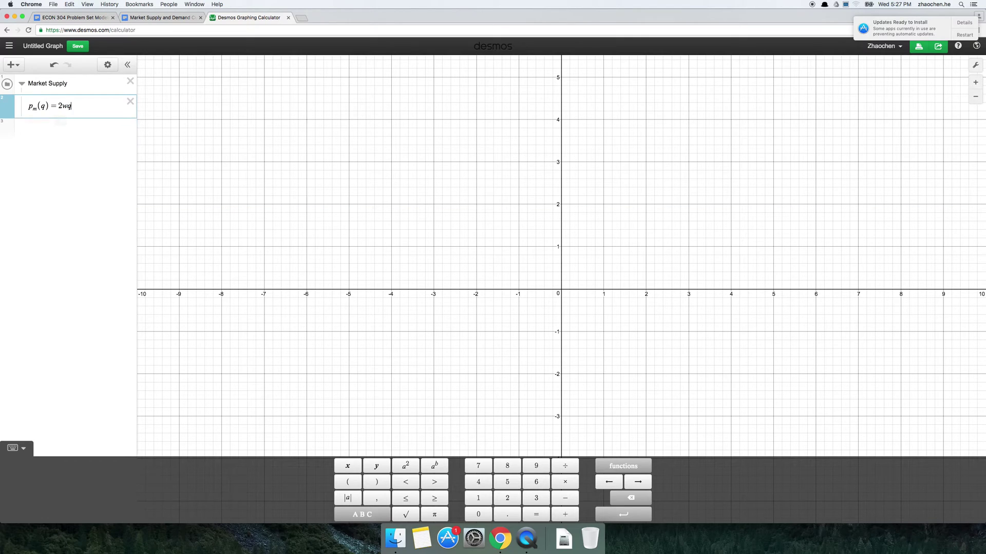
{"action": "type", "text": "/n"}
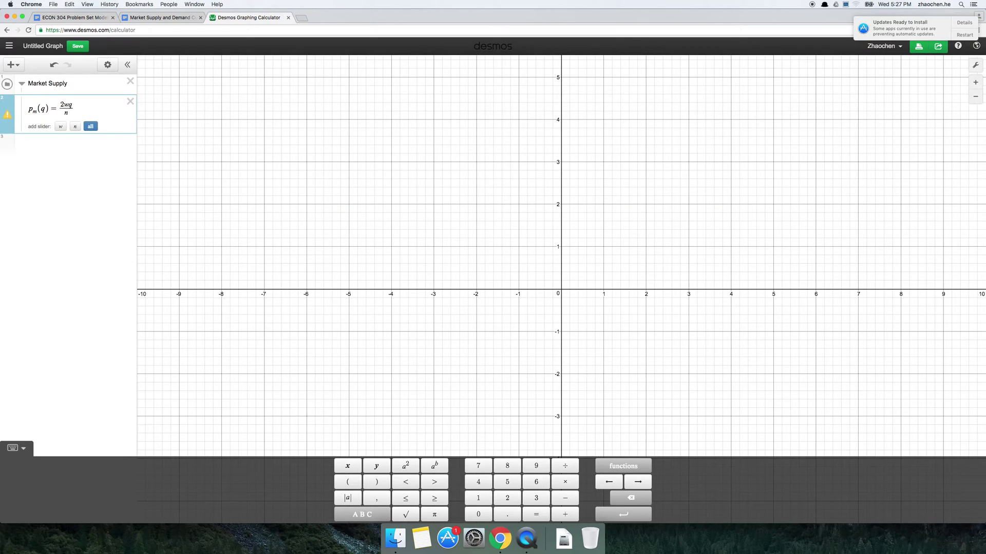
{"action": "type", "text": "_s"}
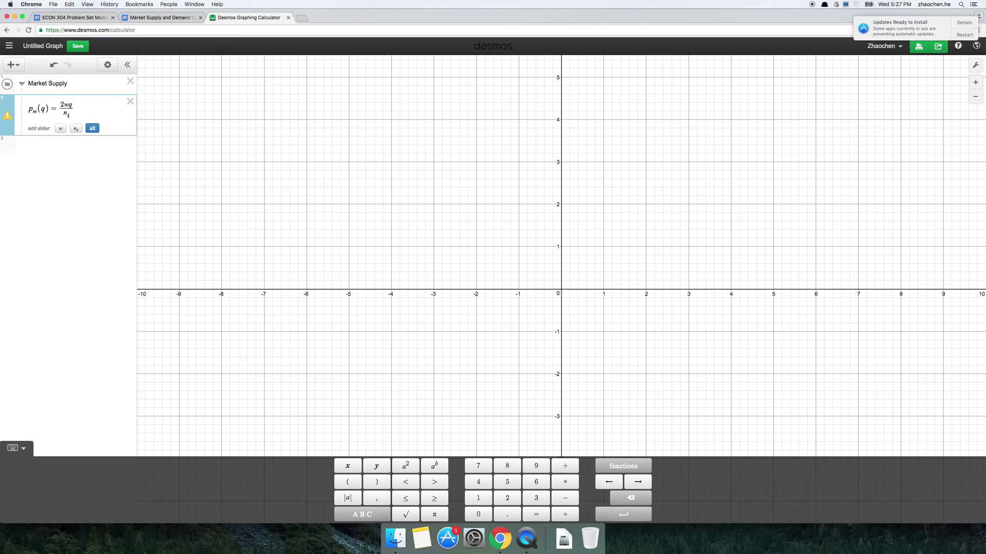
{"action": "key", "text": "Right"}
{"action": "type", "text": "A^2"}
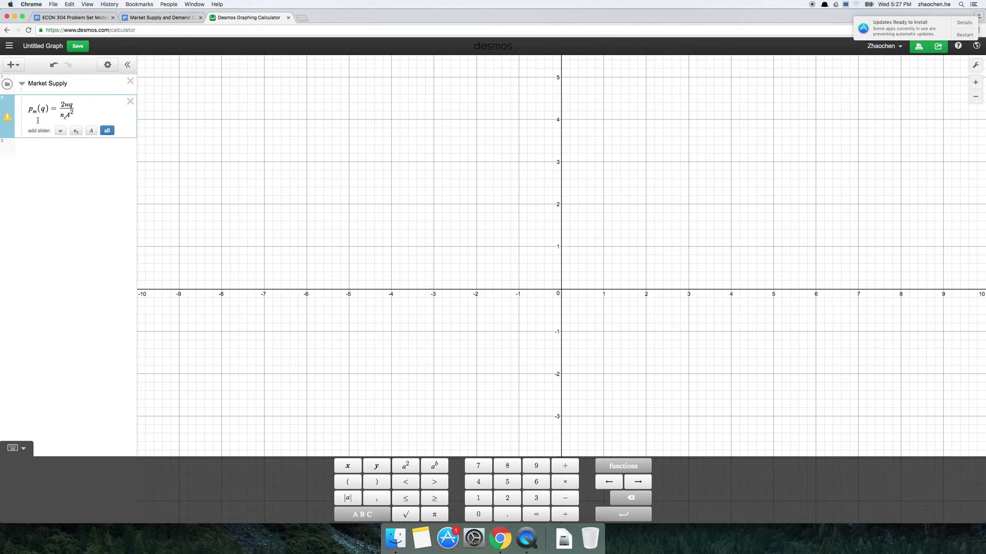
Create w, n_s and A sliders at 1 and pan to centre the supply line
{"action": "left_click", "coordinate": [106, 131]}
{"action": "mouse_move", "coordinate": [553, 188]}
{"action": "left_mouse_down"}
{"action": "mouse_move", "coordinate": [383, 310]}
{"action": "mouse_move", "coordinate": [363, 310]}
{"action": "left_mouse_up"}
{"action": "mouse_move", "coordinate": [451, 310]}
{"action": "left_mouse_down"}
{"action": "mouse_move", "coordinate": [480, 232]}
{"action": "mouse_move", "coordinate": [440, 275]}
{"action": "mouse_move", "coordinate": [484, 198]}
{"action": "mouse_move", "coordinate": [507, 196]}
{"action": "left_mouse_up"}
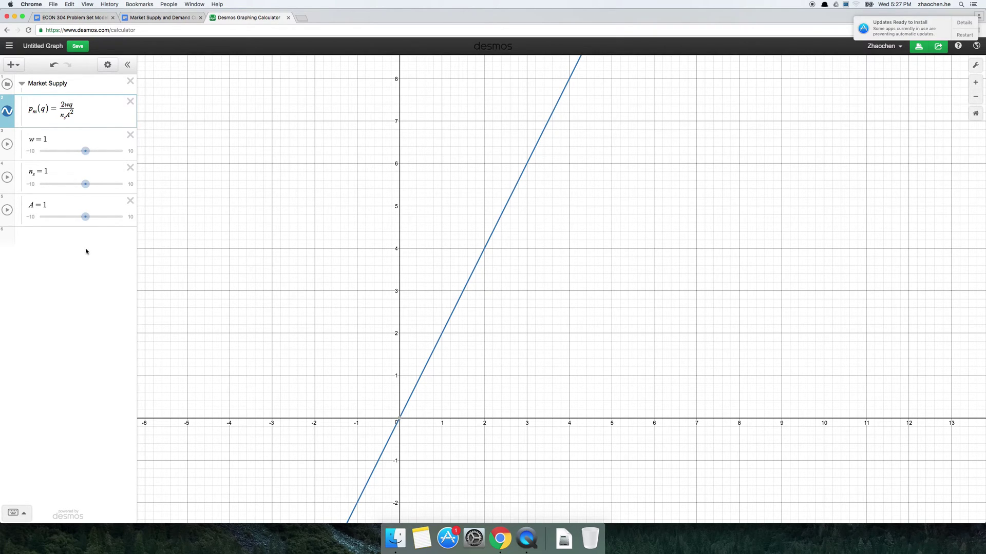
{"action": "left_click", "coordinate": [64, 239]}
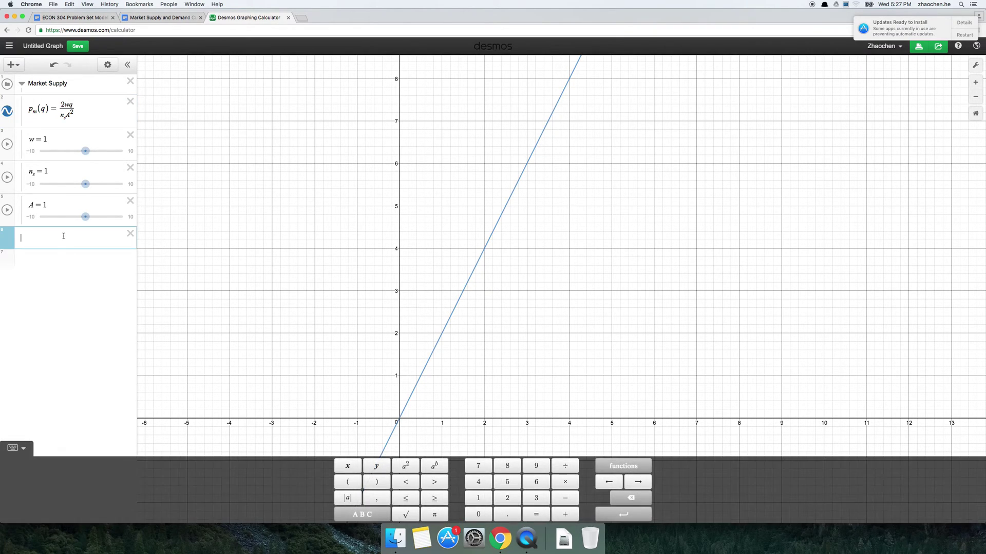
{"action": "left_click", "coordinate": [14, 65]}
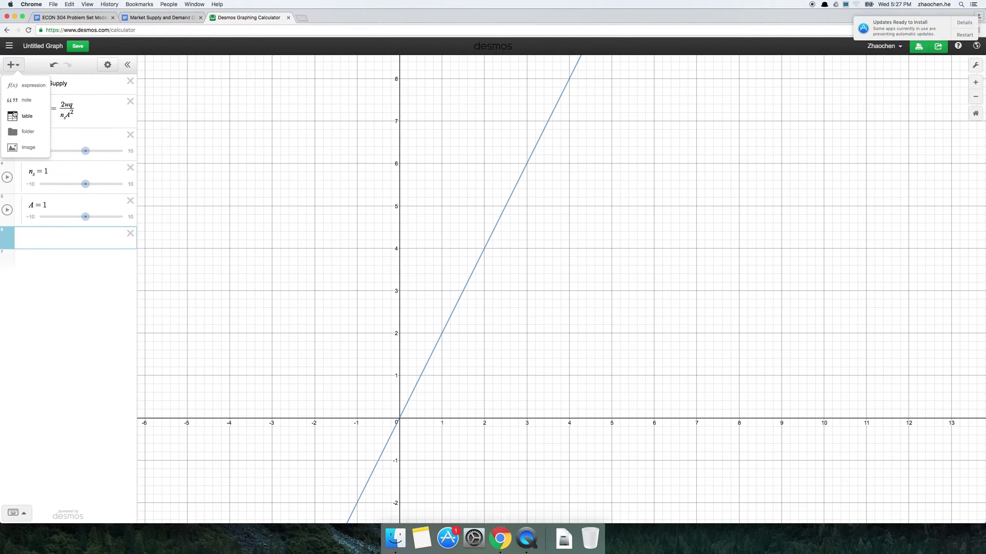
Add a folder named 'Market Demand' with an empty expression row inside it
{"action": "left_click", "coordinate": [15, 131]}
{"action": "type", "text": "M"}
{"action": "key", "text": "BackSpace"}
{"action": "type", "text": "Market Demand"}
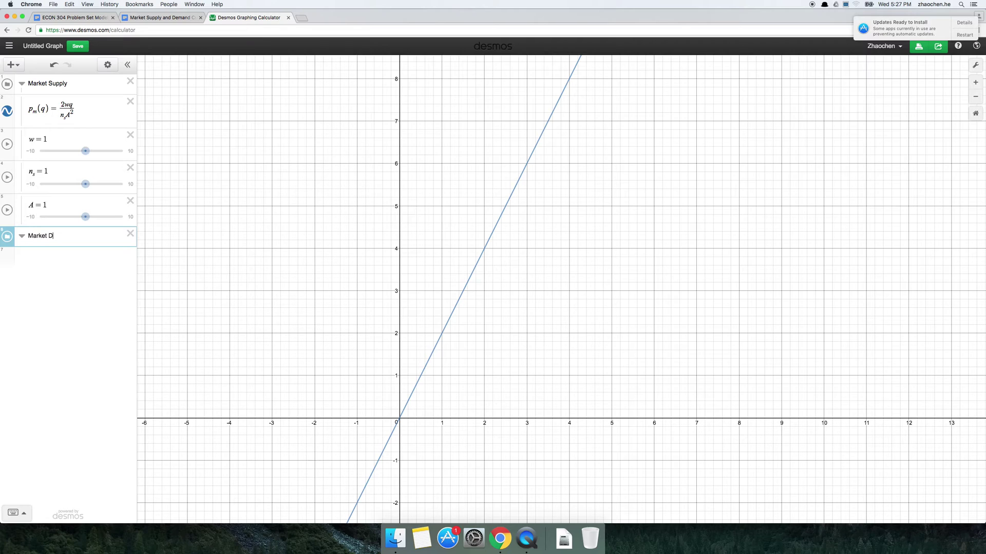
{"action": "left_click", "coordinate": [72, 260]}
Review the market demand equation in the curves document
{"action": "left_click", "coordinate": [175, 18]}
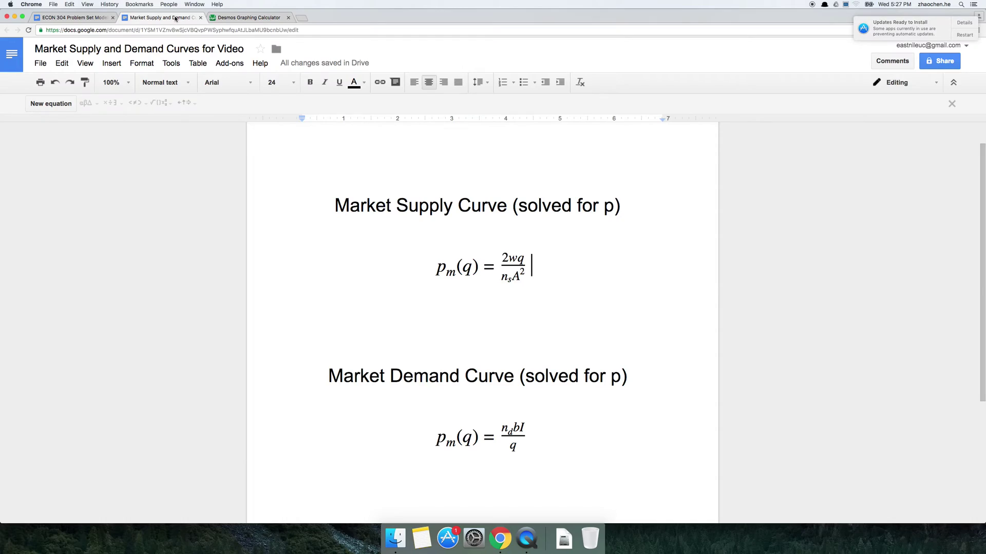
{"action": "scroll", "coordinate": [392, 212], "scroll_direction": "down", "scroll_amount": 2}
{"action": "scroll", "coordinate": [392, 213], "scroll_direction": "down", "scroll_amount": 1}
{"action": "left_click", "coordinate": [561, 371]}
{"action": "left_click_drag", "start_coordinate": [561, 372], "coordinate": [335, 361]}
{"action": "left_click", "coordinate": [421, 357]}
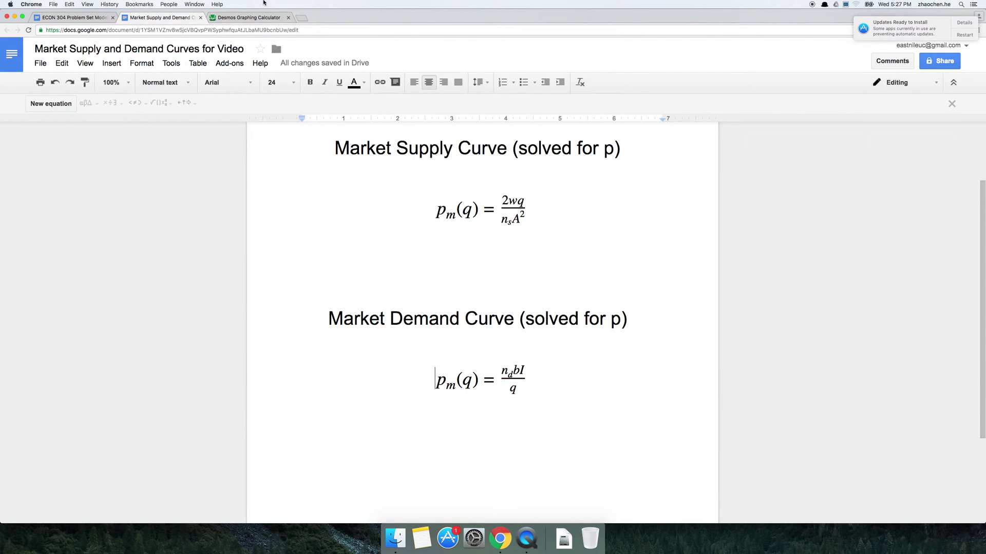
{"action": "left_click", "coordinate": [259, 19]}
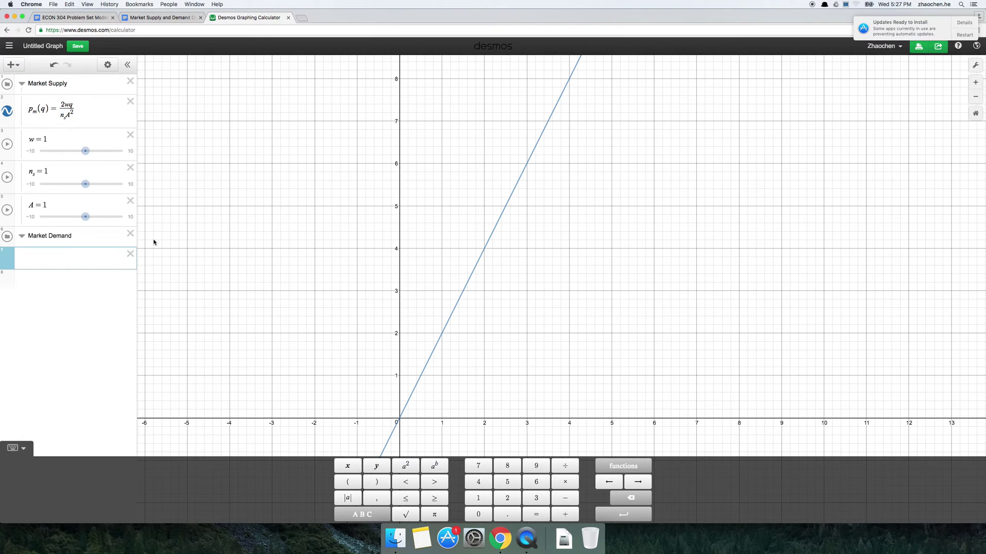
Enter p_m(q) = n_d bI/q with n_d, b and I sliders at 1, panning toward the crossing
{"action": "type", "text": "p_m(q)"}
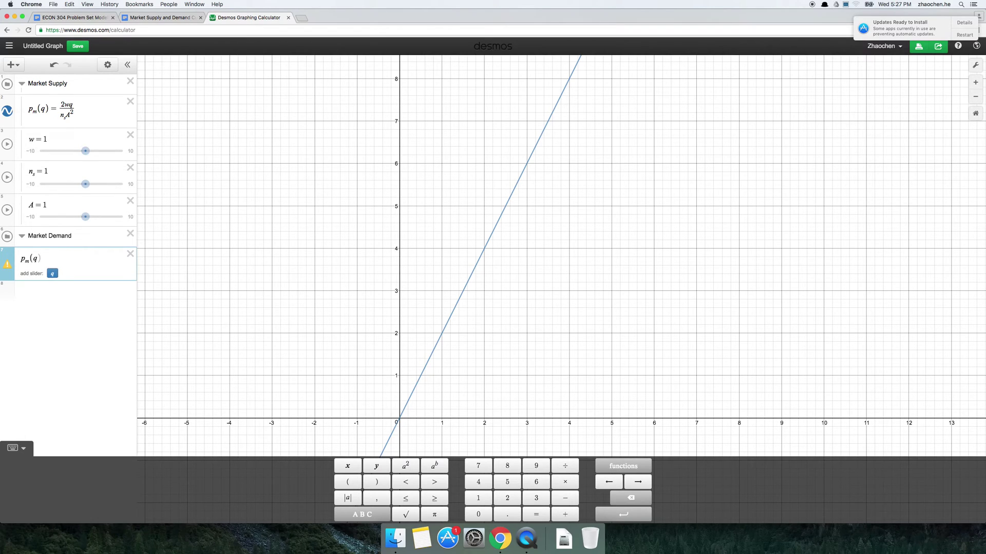
{"action": "type", "text": "="}
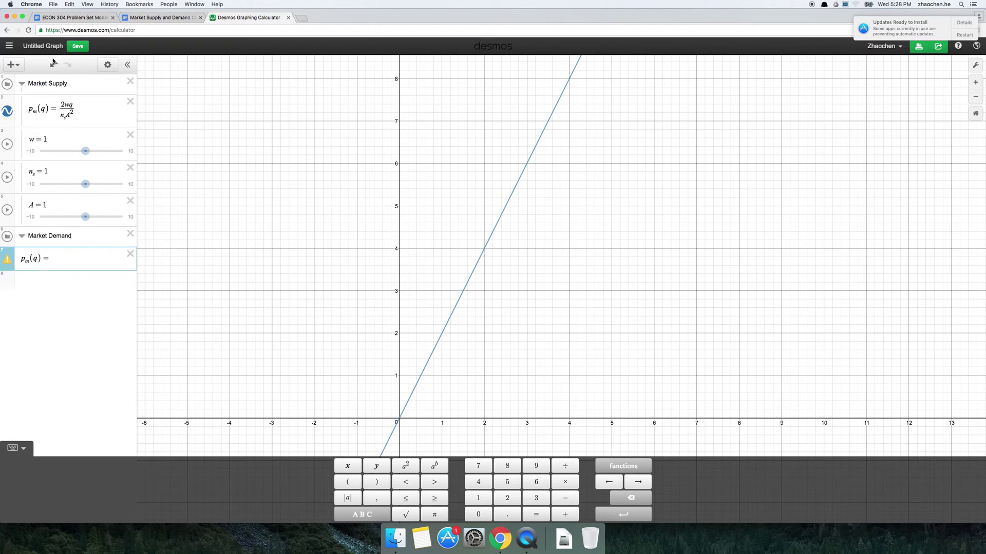
{"action": "left_click", "coordinate": [165, 18]}
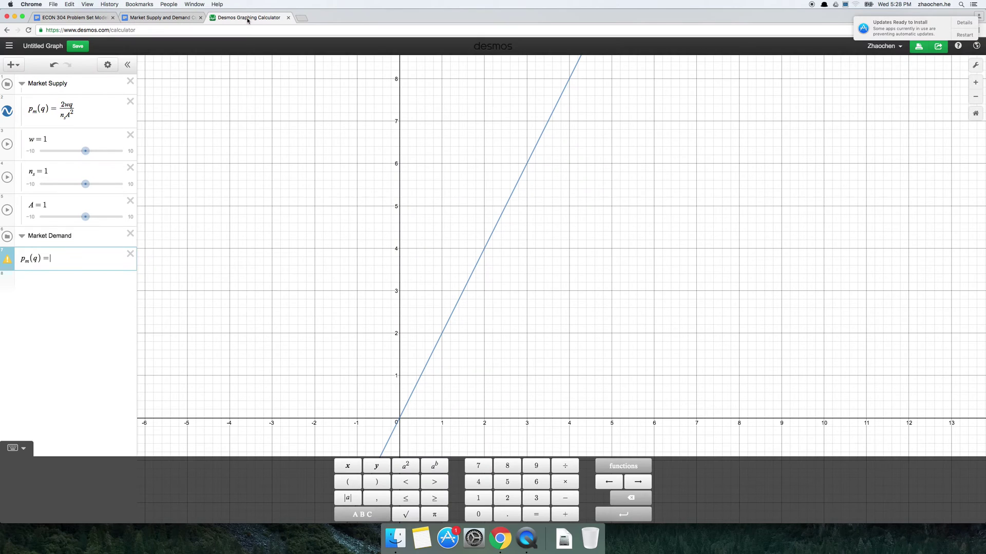
{"action": "left_click", "coordinate": [247, 19]}
{"action": "type", "text": "n_d"}
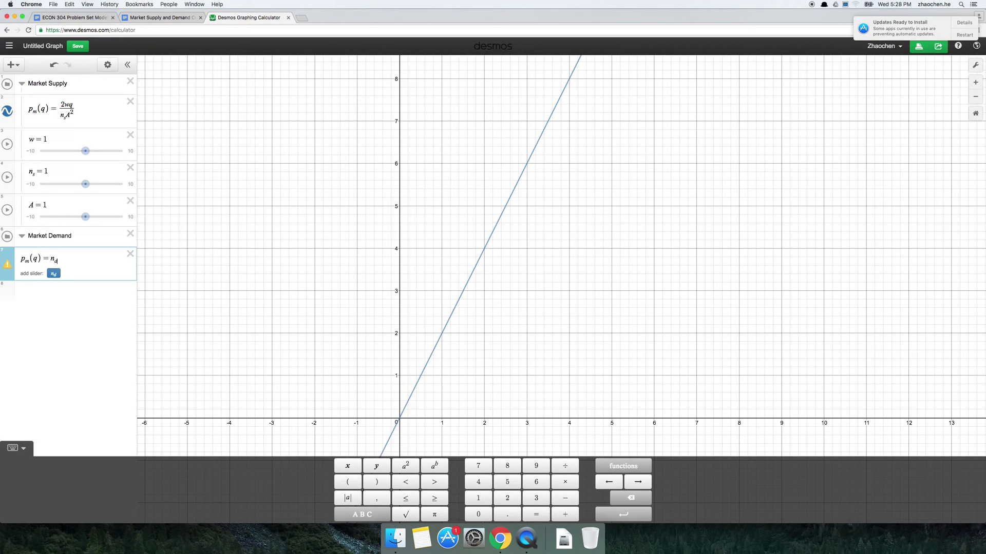
{"action": "type", "text": "bI/q"}
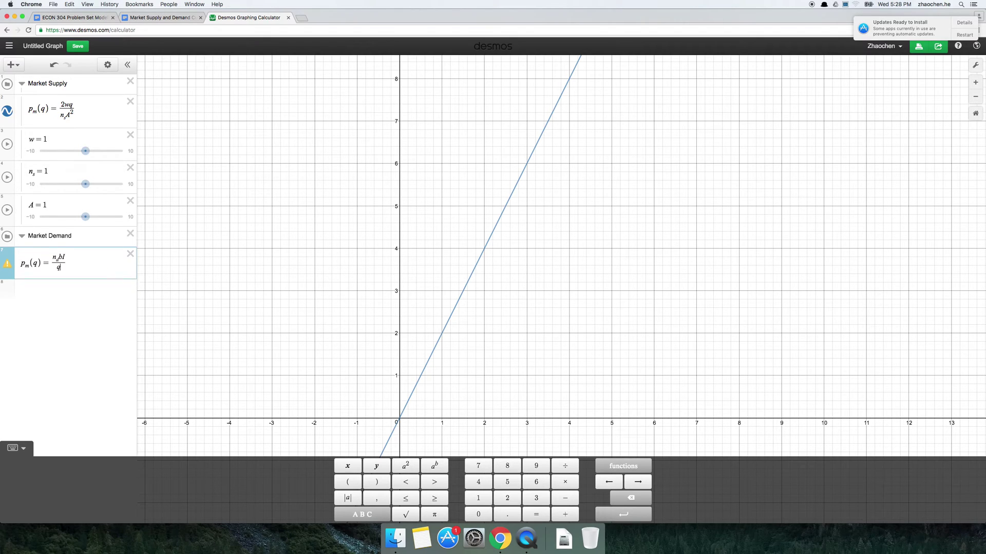
{"action": "left_click", "coordinate": [97, 281]}
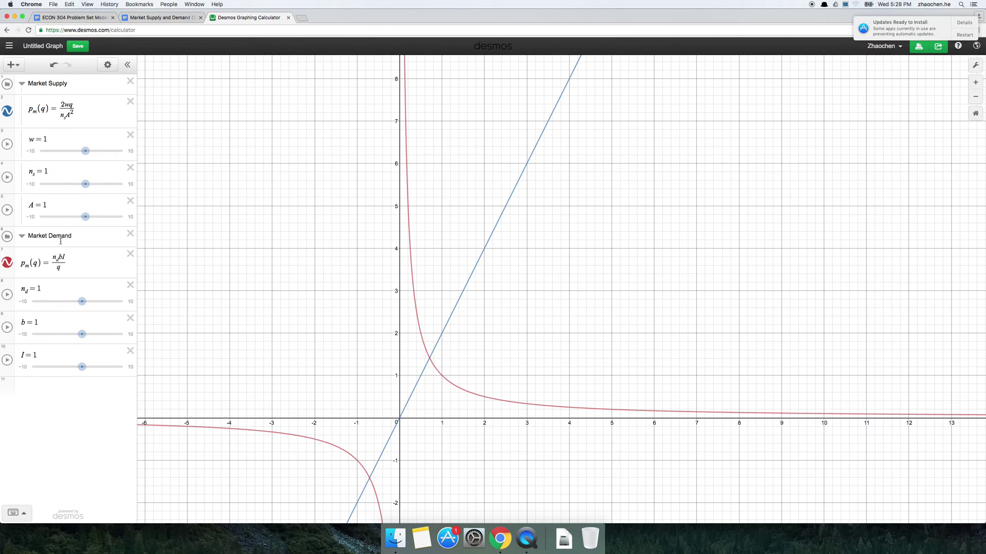
{"action": "left_click_drag", "start_coordinate": [529, 342], "coordinate": [377, 378]}
Show the supply–demand intersection coordinates and look up the parameter table in the problem set
{"action": "left_click", "coordinate": [255, 414]}
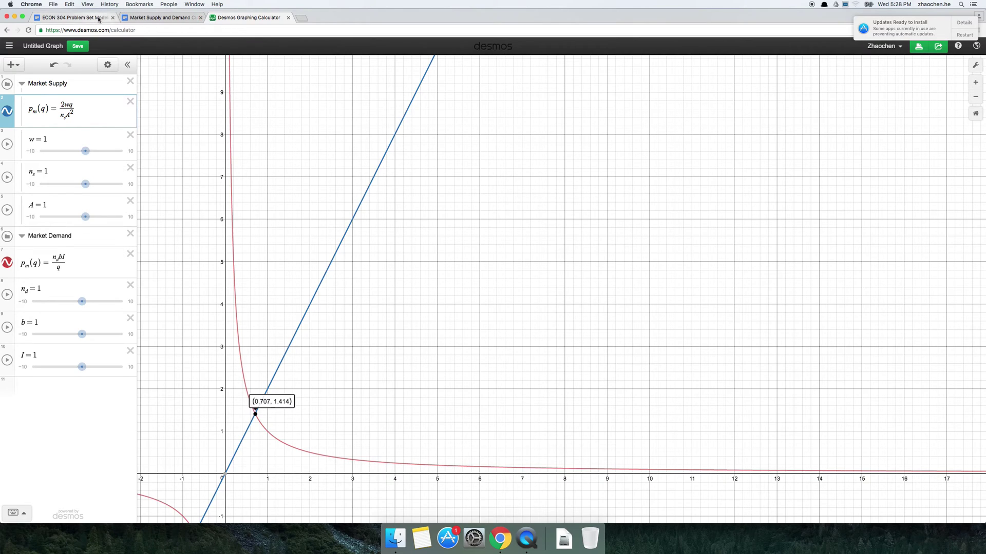
{"action": "left_click", "coordinate": [71, 17]}
{"action": "scroll", "coordinate": [487, 349], "scroll_direction": "down", "scroll_amount": 1}
{"action": "scroll", "coordinate": [487, 349], "scroll_direction": "down", "scroll_amount": 4}
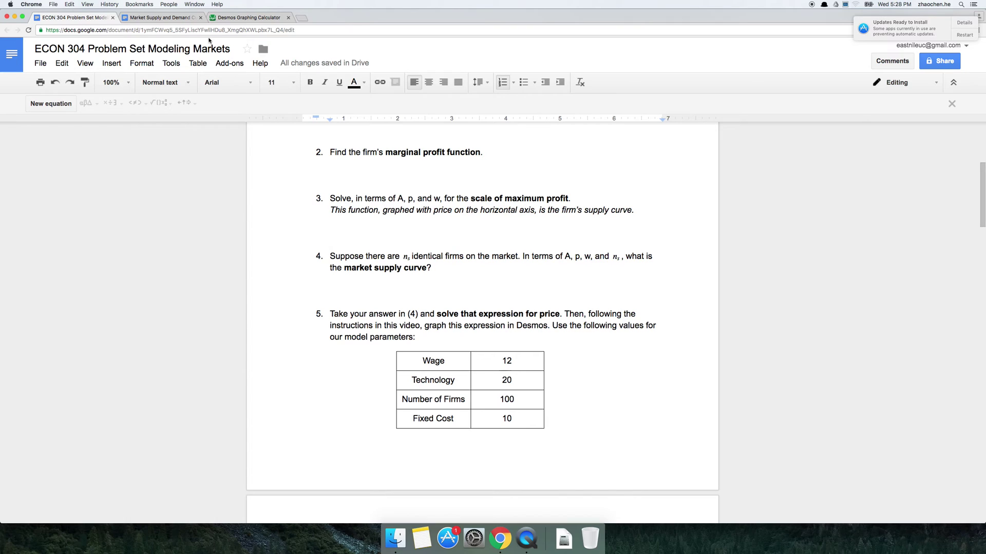
{"action": "left_click", "coordinate": [238, 18]}
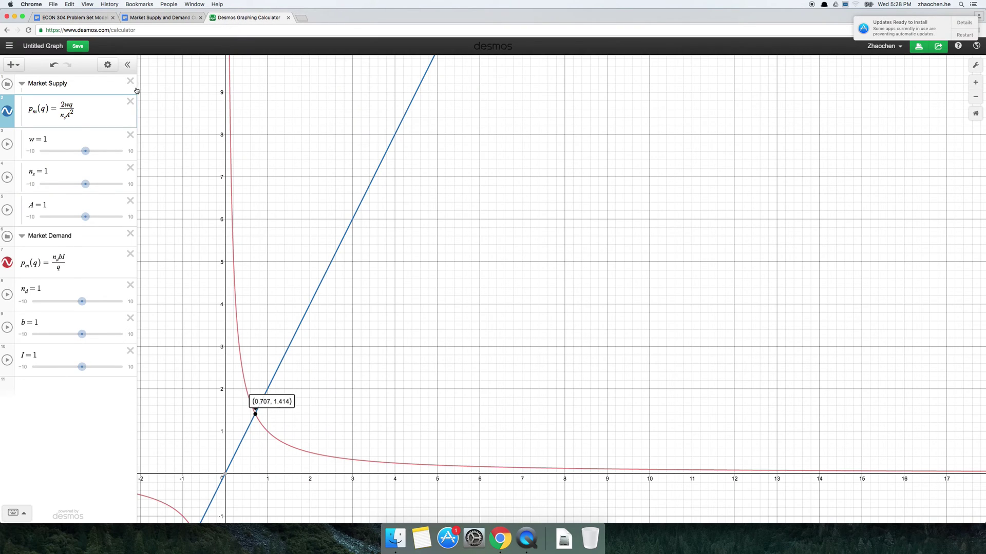
Set the wage slider w to 12
{"action": "left_click", "coordinate": [63, 142]}
{"action": "type", "text": "2"}
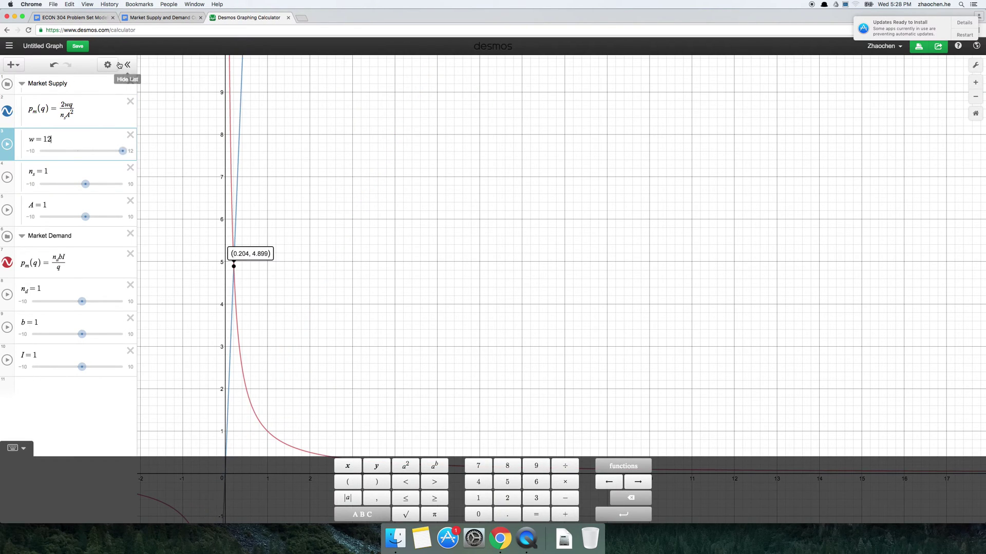
{"action": "left_click", "coordinate": [157, 21]}
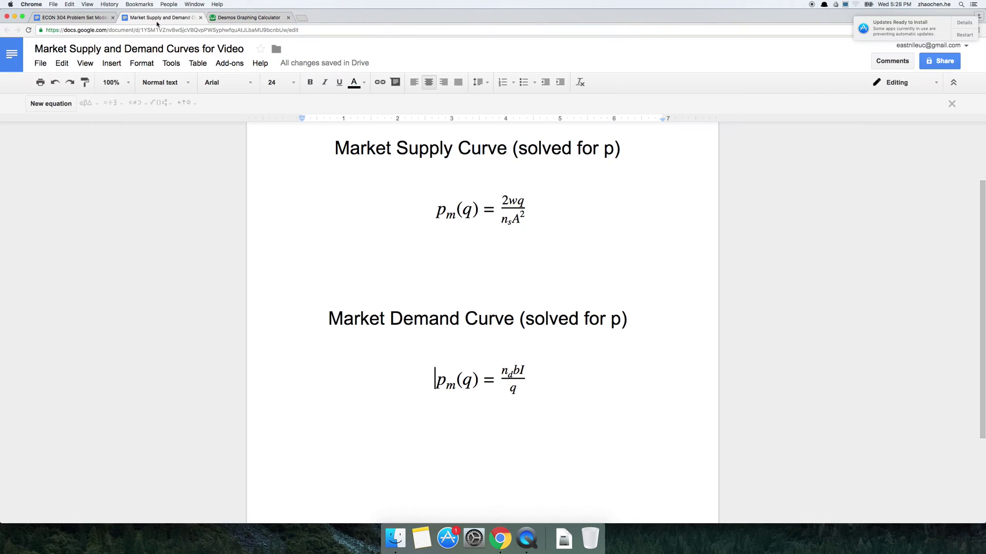
{"action": "left_click", "coordinate": [98, 19]}
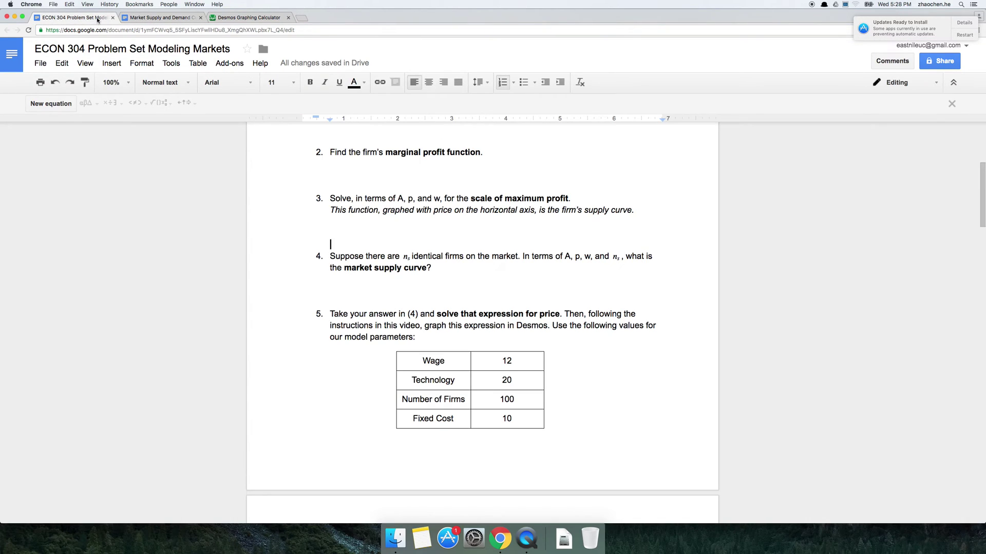
{"action": "left_click", "coordinate": [241, 20]}
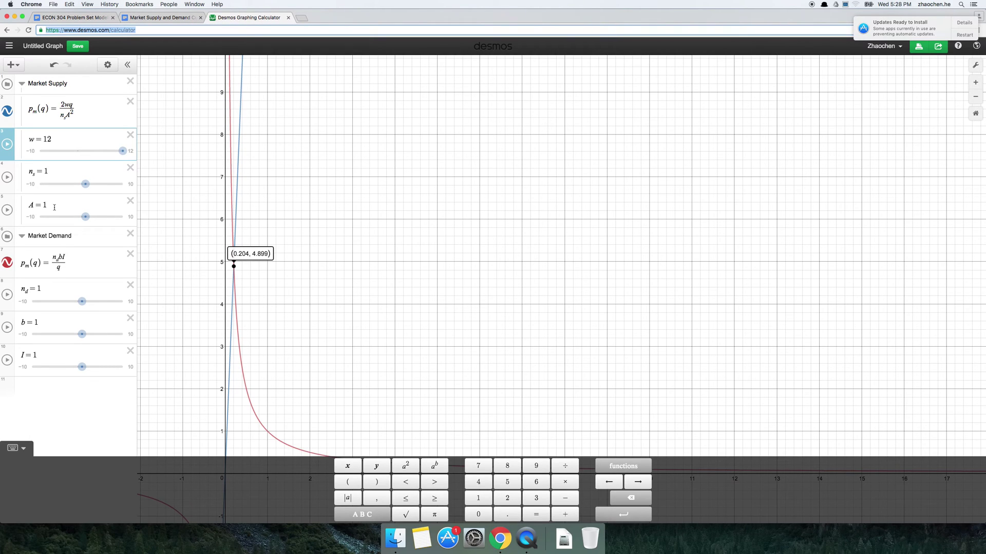
Set technology A to 20 and the number of firms n_s to 100
{"action": "key", "text": "BackSpace"}
{"action": "type", "text": "20"}
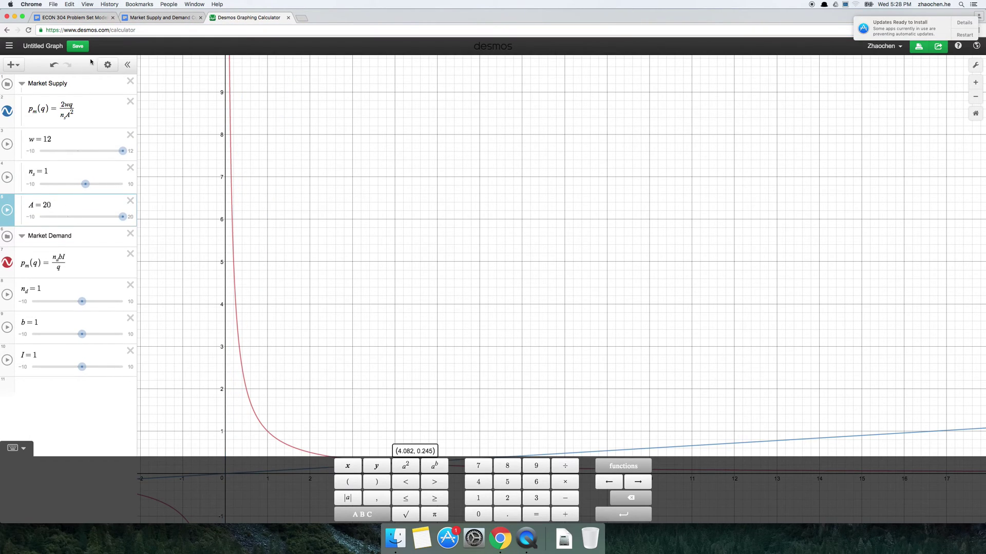
{"action": "left_click", "coordinate": [98, 23]}
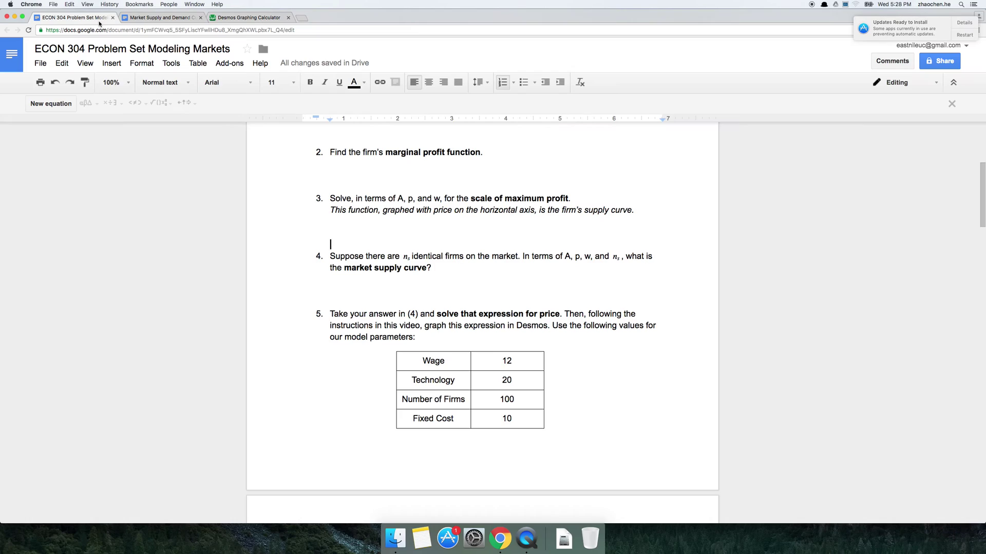
{"action": "left_click", "coordinate": [249, 19]}
{"action": "left_click", "coordinate": [71, 172]}
{"action": "type", "text": "00"}
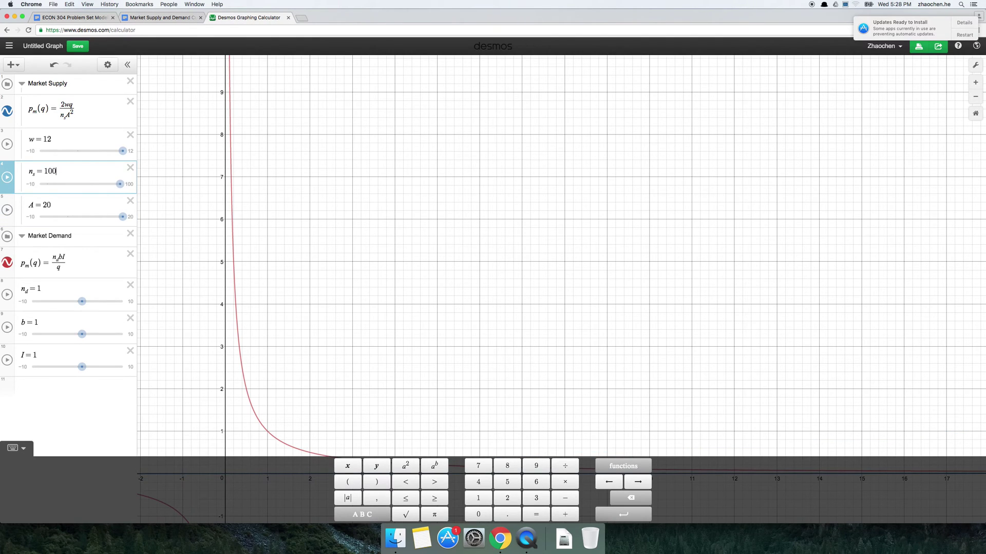
{"action": "left_click", "coordinate": [542, 395]}
{"action": "left_click_drag", "start_coordinate": [375, 370], "coordinate": [333, 374]}
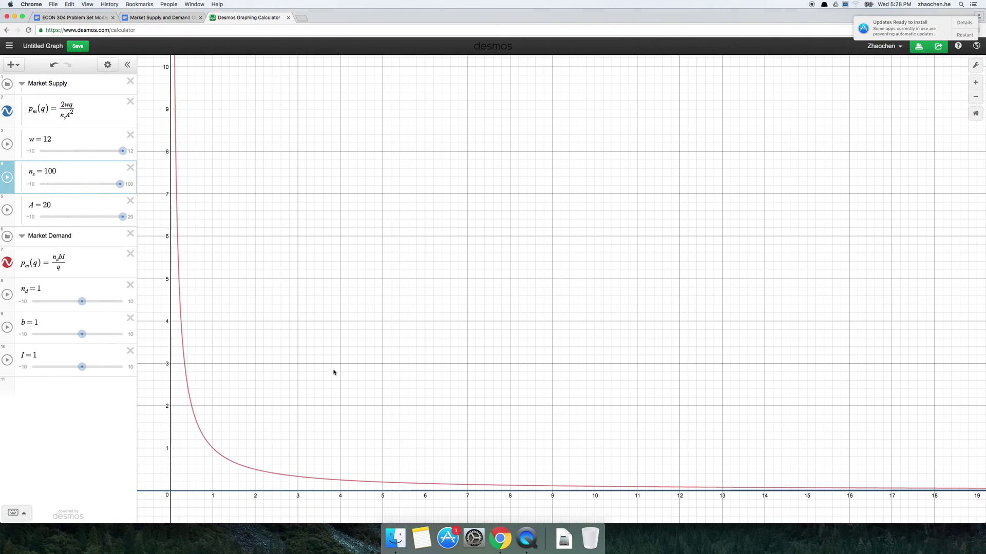
{"action": "left_click_drag", "start_coordinate": [329, 301], "coordinate": [337, 274]}
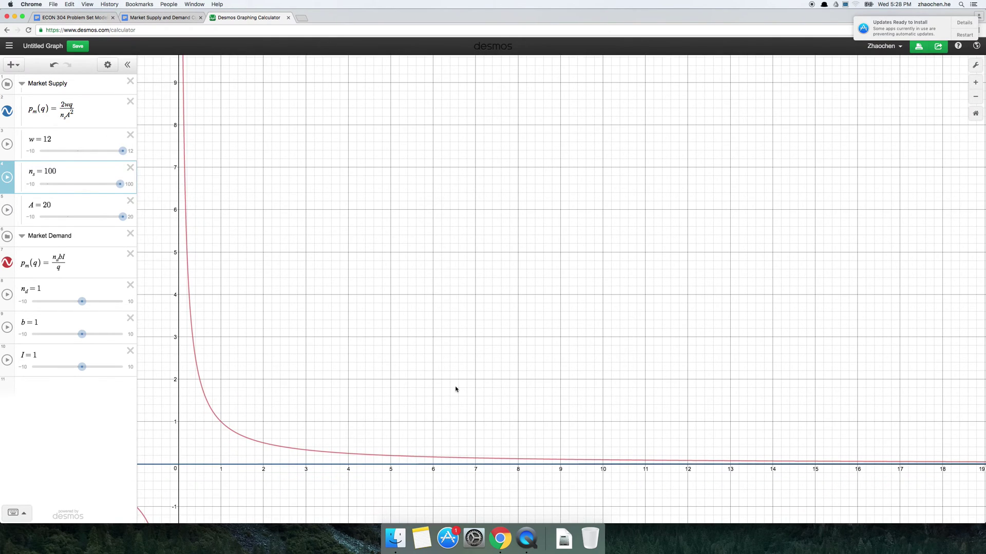
{"action": "mouse_move", "coordinate": [444, 467]}
{"action": "left_mouse_down"}
{"action": "mouse_move", "coordinate": [598, 465]}
{"action": "mouse_move", "coordinate": [485, 465]}
{"action": "mouse_move", "coordinate": [226, 427]}
{"action": "mouse_move", "coordinate": [424, 452]}
{"action": "mouse_move", "coordinate": [649, 447]}
{"action": "mouse_move", "coordinate": [507, 440]}
{"action": "left_mouse_up"}
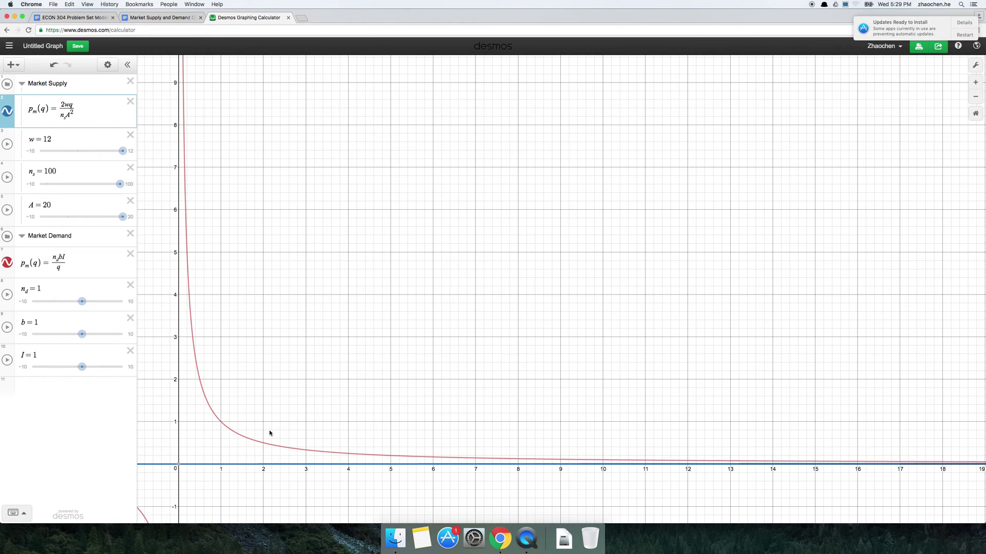
{"action": "left_click_drag", "start_coordinate": [647, 358], "coordinate": [664, 370]}
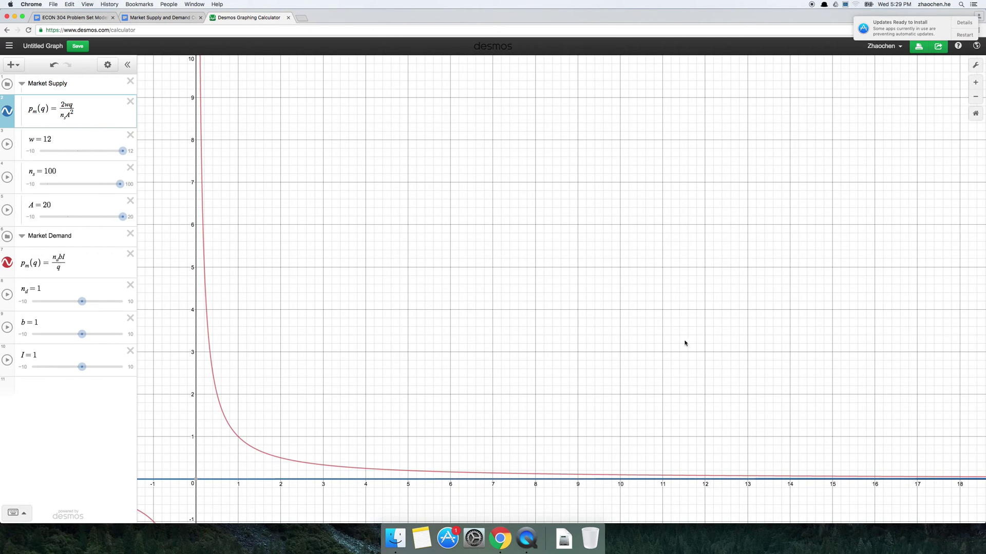
{"action": "left_click_drag", "start_coordinate": [710, 349], "coordinate": [685, 364]}
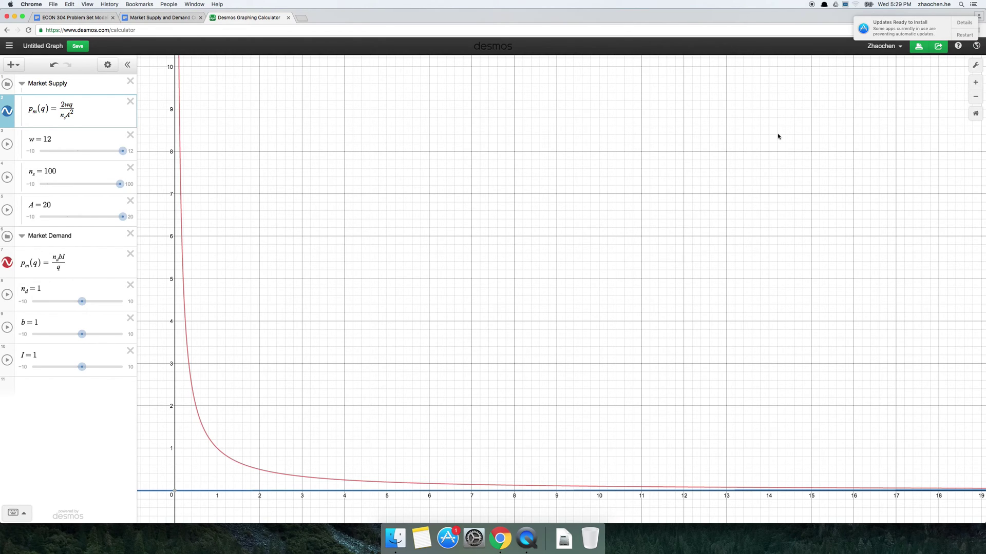
{"action": "scroll", "coordinate": [583, 330], "scroll_direction": "up", "scroll_amount": 5}
{"action": "scroll", "coordinate": [602, 322], "scroll_direction": "down", "scroll_amount": 3}
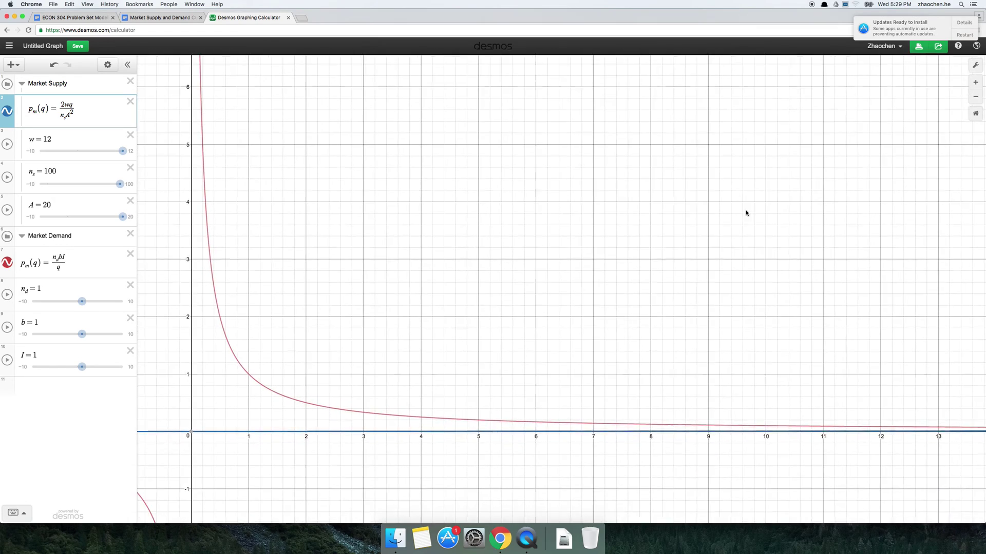
{"action": "scroll", "coordinate": [719, 287], "scroll_direction": "up", "scroll_amount": 2}
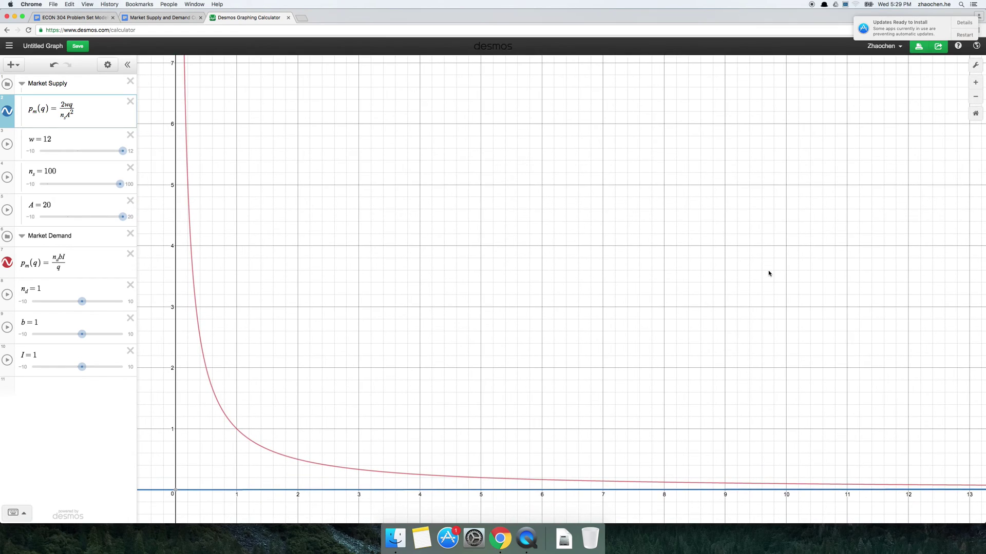
Set the graph's Y-axis range to 0–0.1 in Graph Settings
{"action": "left_click", "coordinate": [974, 65]}
{"action": "left_click", "coordinate": [911, 156]}
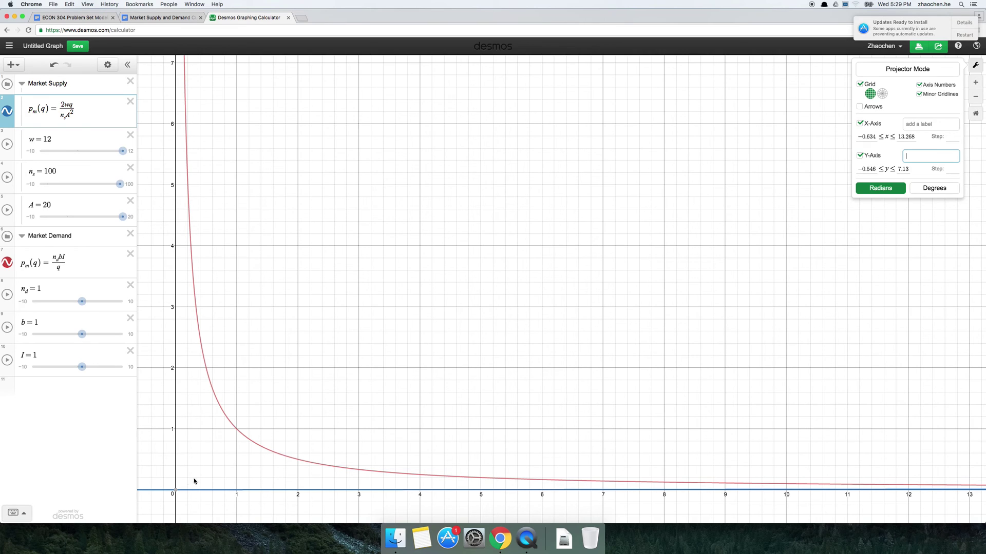
{"action": "left_click_drag", "start_coordinate": [875, 171], "coordinate": [833, 170]}
{"action": "type", "text": "0"}
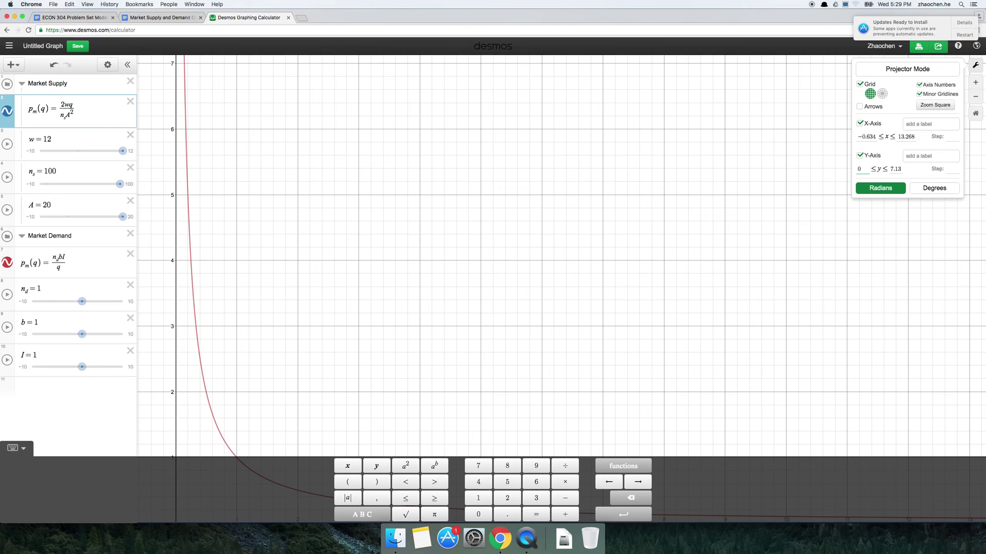
{"action": "left_click_drag", "start_coordinate": [903, 170], "coordinate": [889, 169]}
{"action": "type", "text": "0.1"}
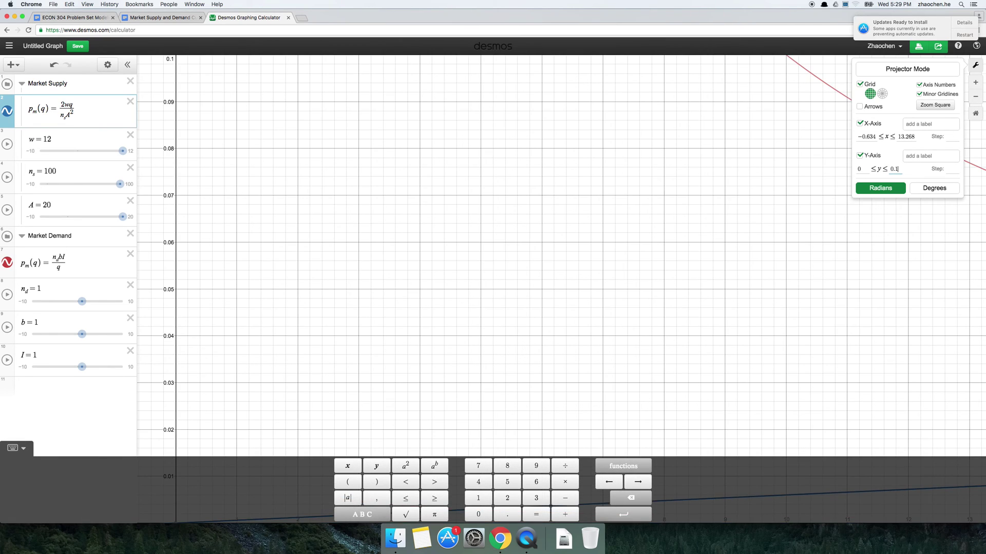
{"action": "left_click", "coordinate": [797, 252]}
Pan to the intersection and lower n_s to 42, moving equilibrium to (26.458, 0.0378)
{"action": "scroll", "coordinate": [618, 186], "scroll_direction": "down", "scroll_amount": 5}
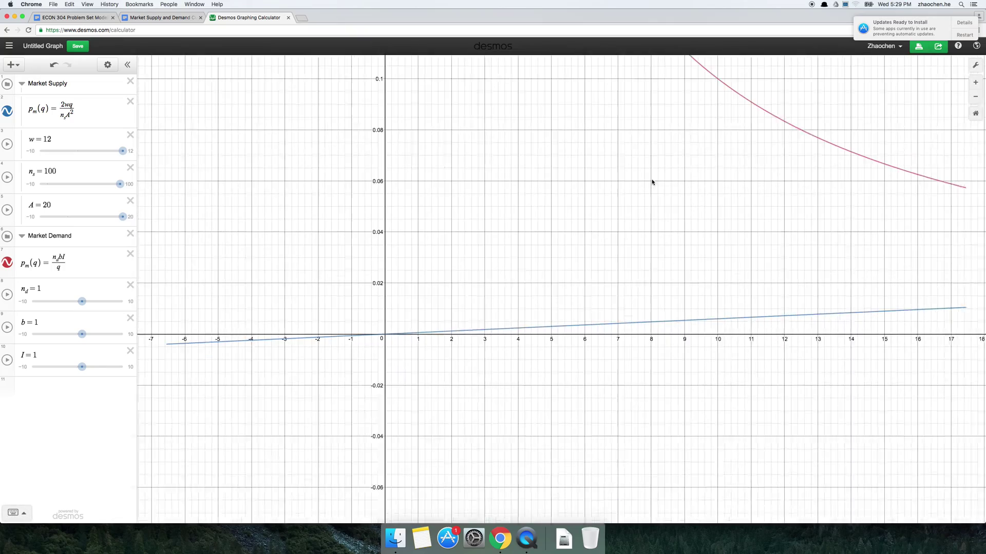
{"action": "scroll", "coordinate": [850, 238], "scroll_direction": "down", "scroll_amount": 8}
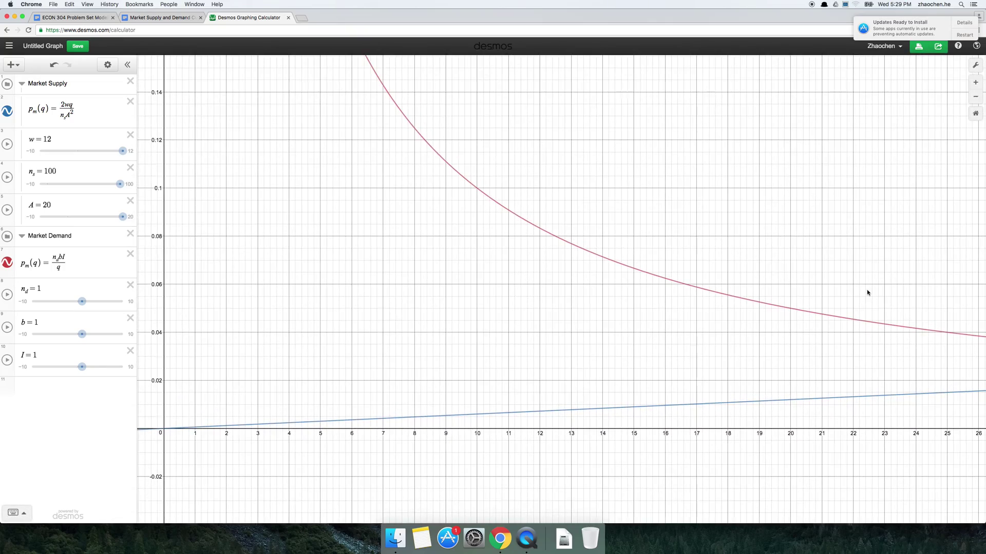
{"action": "left_click_drag", "start_coordinate": [889, 263], "coordinate": [627, 329]}
{"action": "left_click_drag", "start_coordinate": [719, 311], "coordinate": [715, 332]}
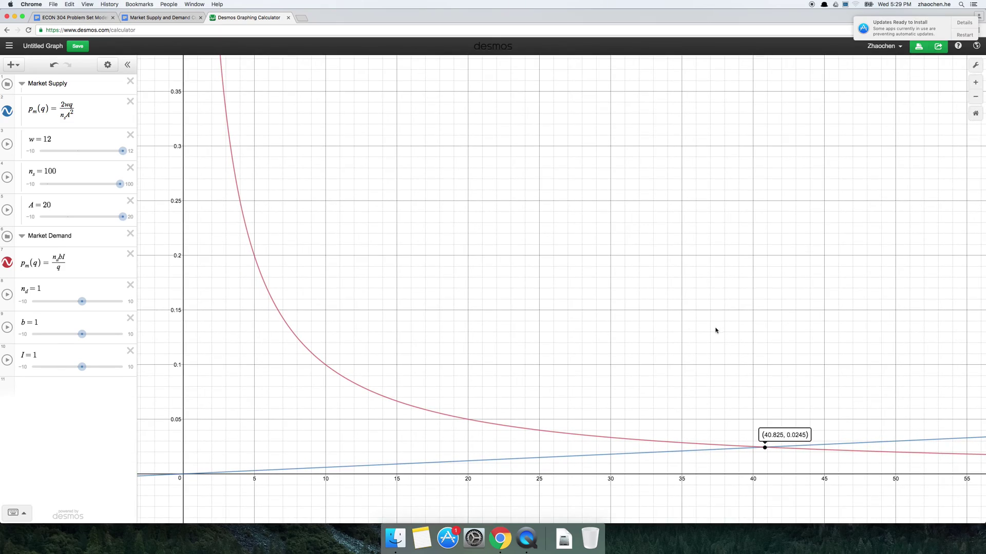
{"action": "scroll", "coordinate": [761, 327], "scroll_direction": "down", "scroll_amount": 2}
{"action": "scroll", "coordinate": [779, 313], "scroll_direction": "up", "scroll_amount": 5}
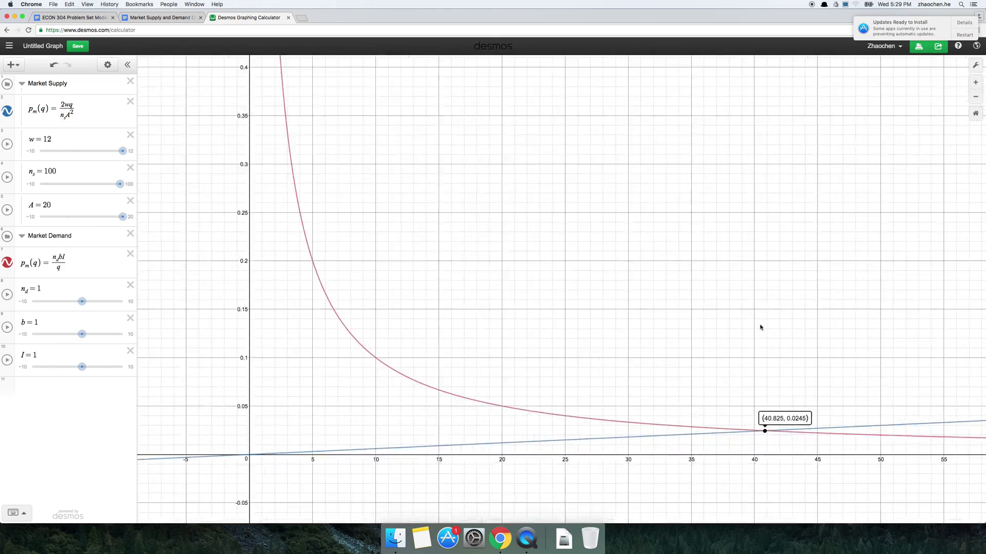
{"action": "left_click_drag", "start_coordinate": [785, 311], "coordinate": [836, 308]}
{"action": "left_click_drag", "start_coordinate": [753, 315], "coordinate": [806, 304]}
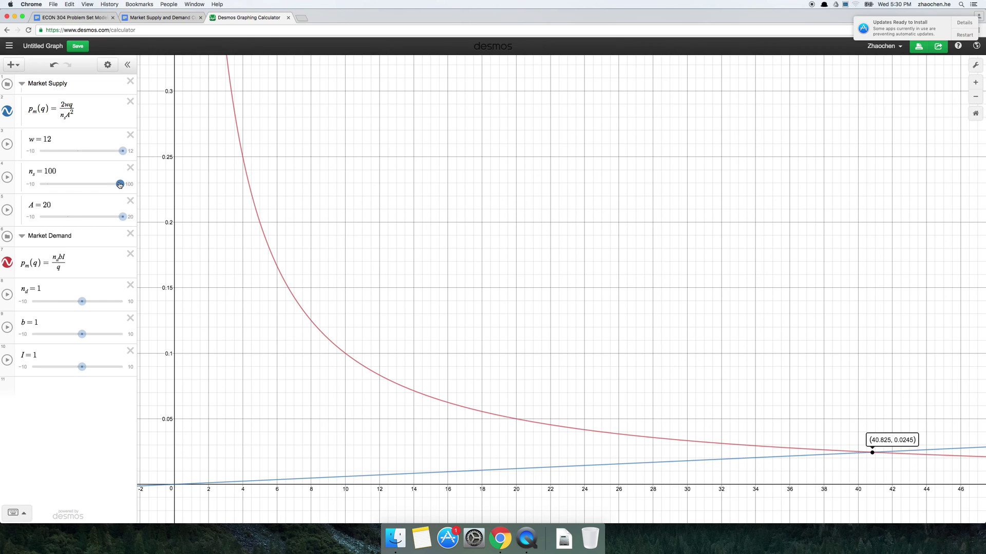
{"action": "left_click_drag", "start_coordinate": [120, 184], "coordinate": [78, 183]}
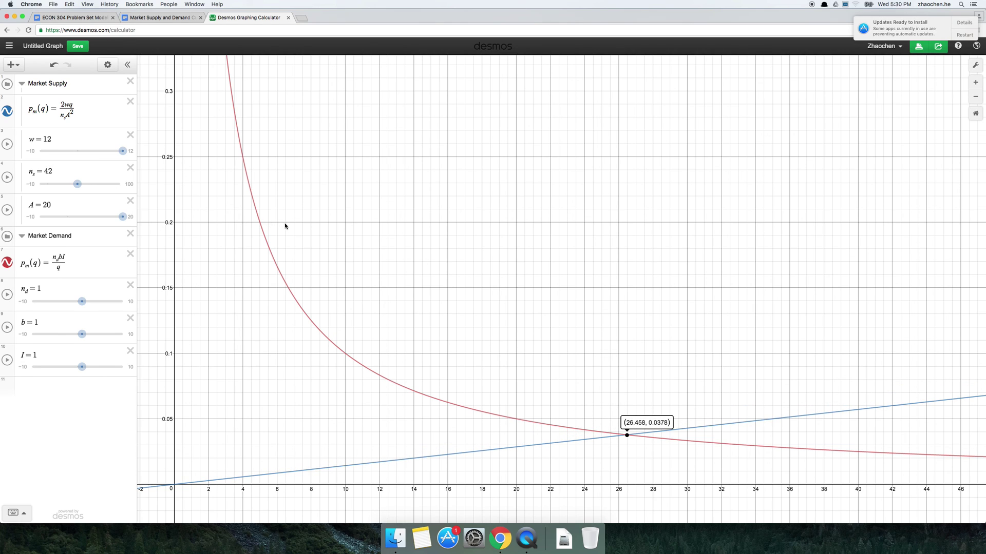